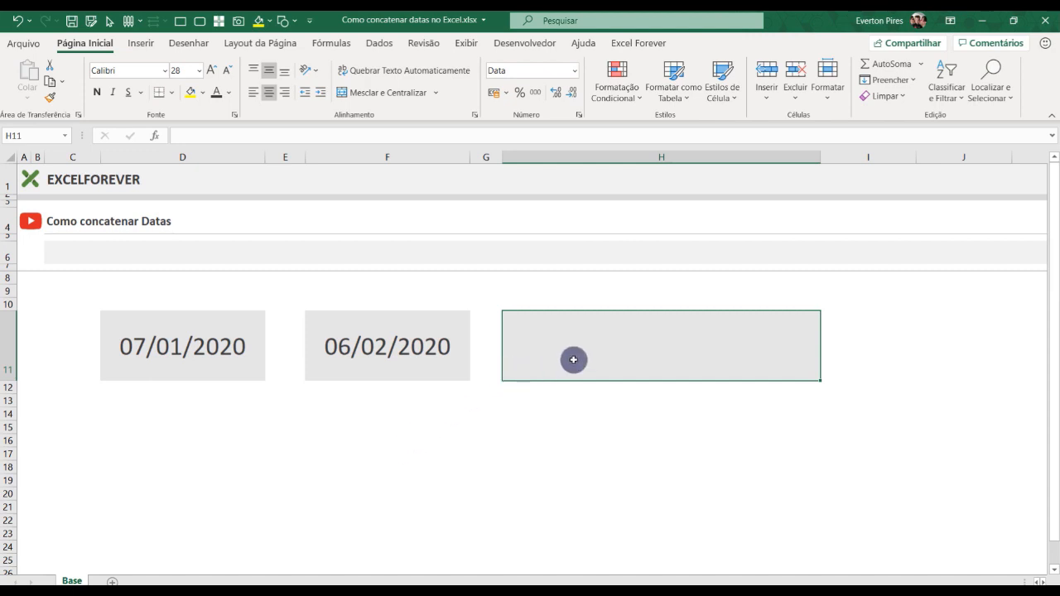
Enter the formula =D11&" "&F11 in cell H11 to join the two dates with a space.
text(=)
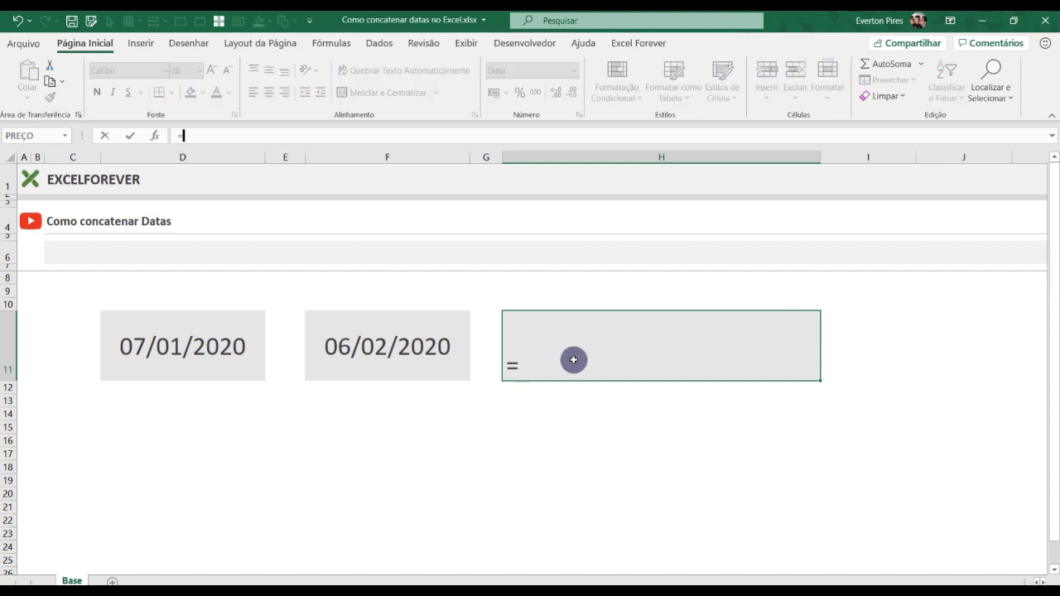
click(184, 348)
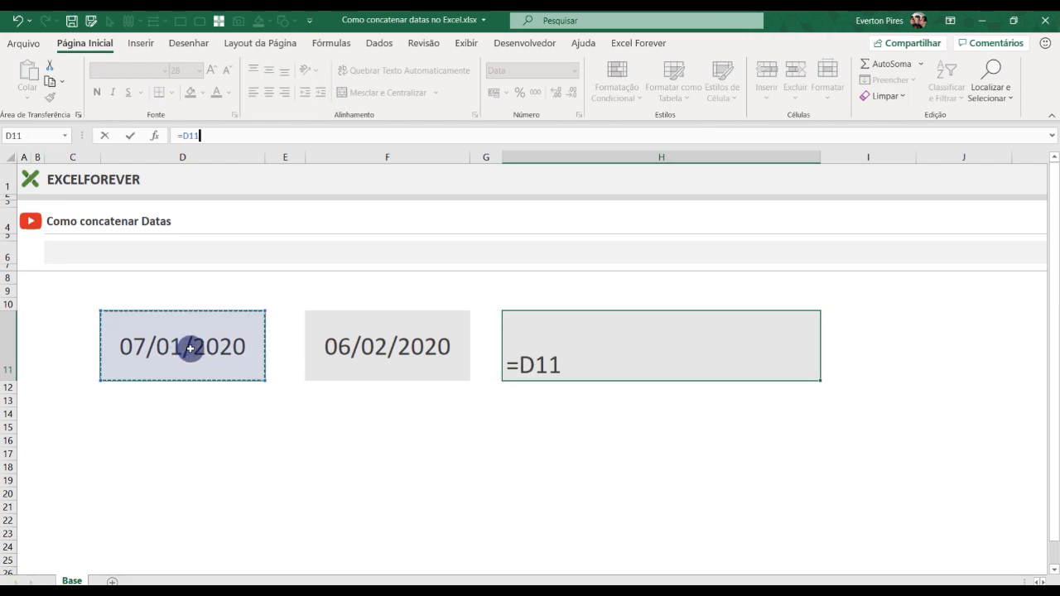
text(&)
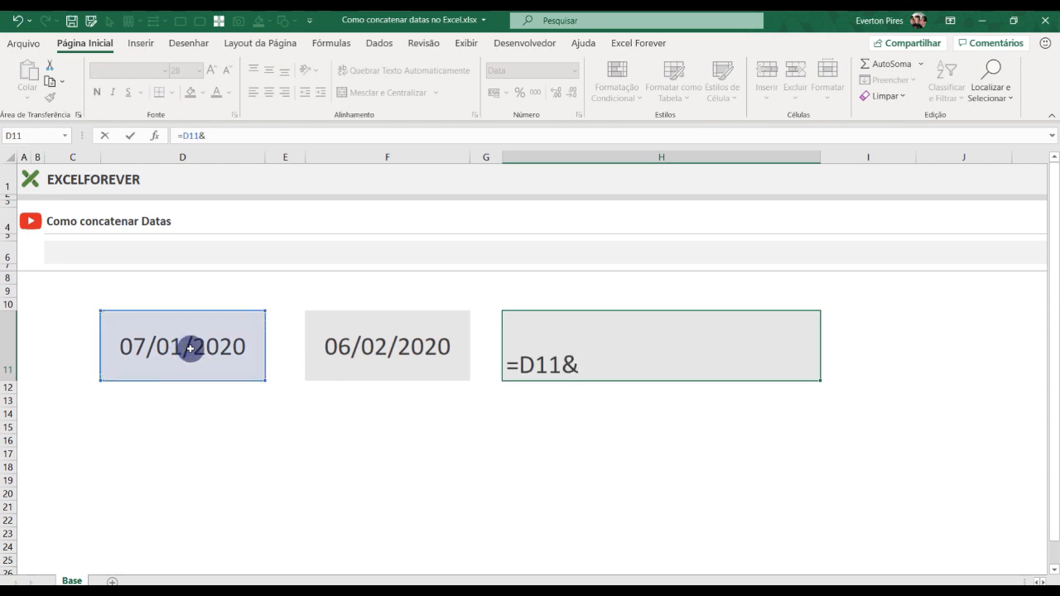
text(" "&)
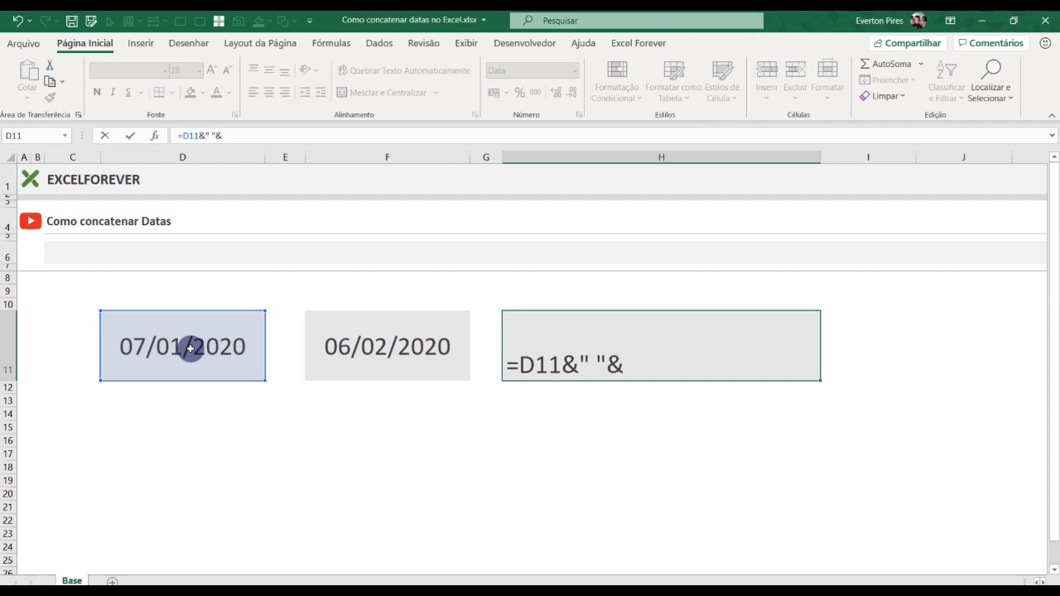
click(374, 349)
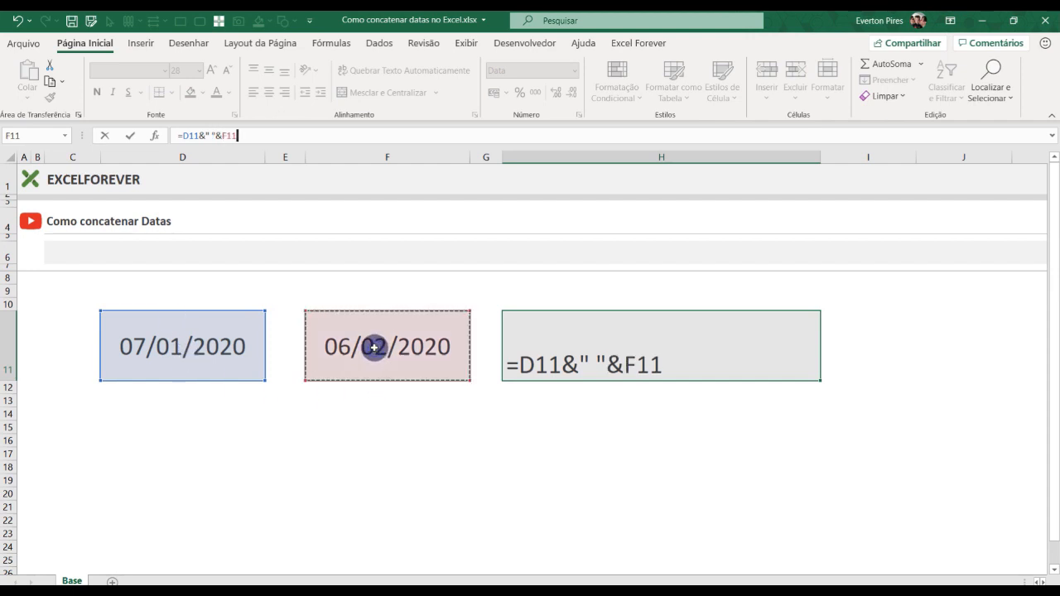
key(Return)
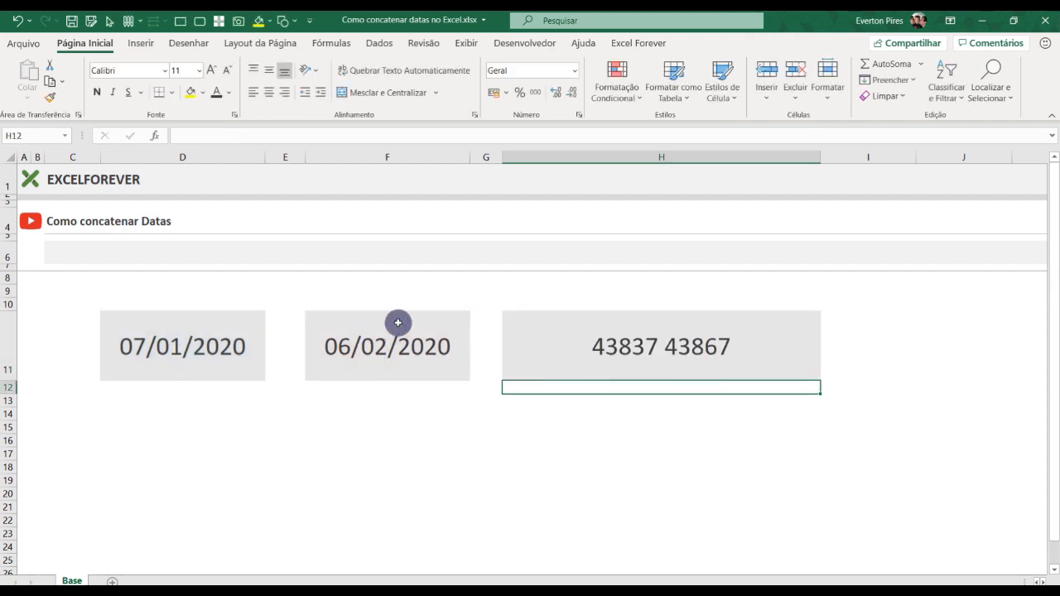
click(644, 348)
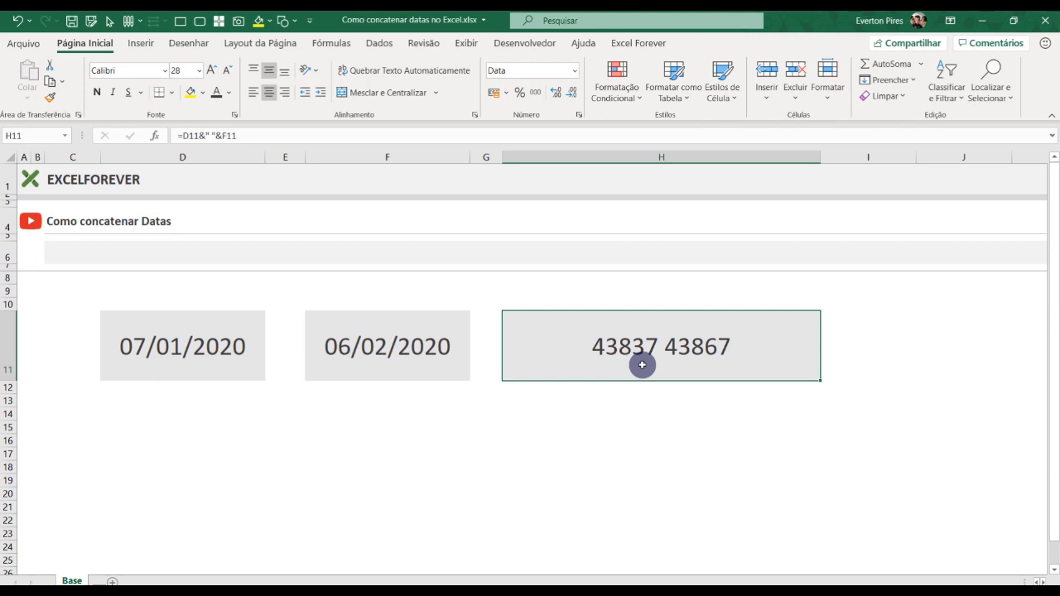
click(589, 437)
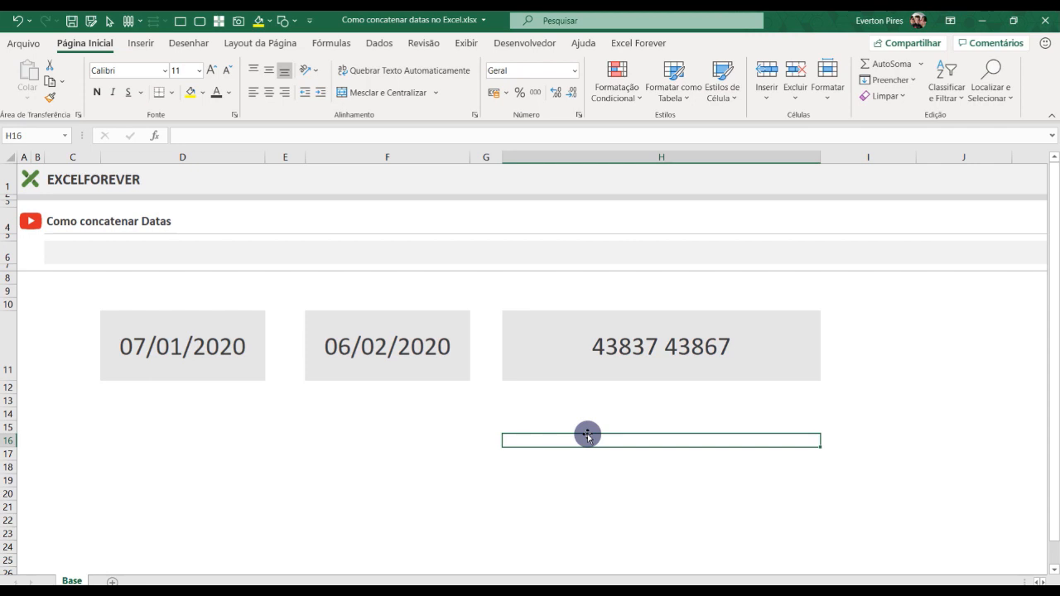
click(591, 424)
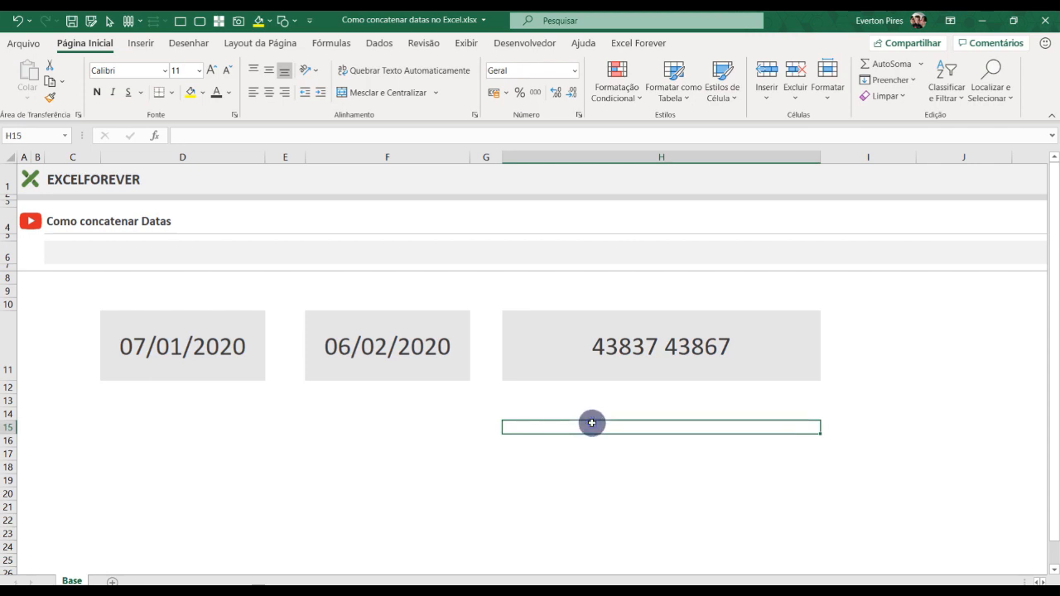
Replace the content of cell H11 successively with the numbers 1, 2 and 5.
click(638, 356)
text(1)
key(Return)
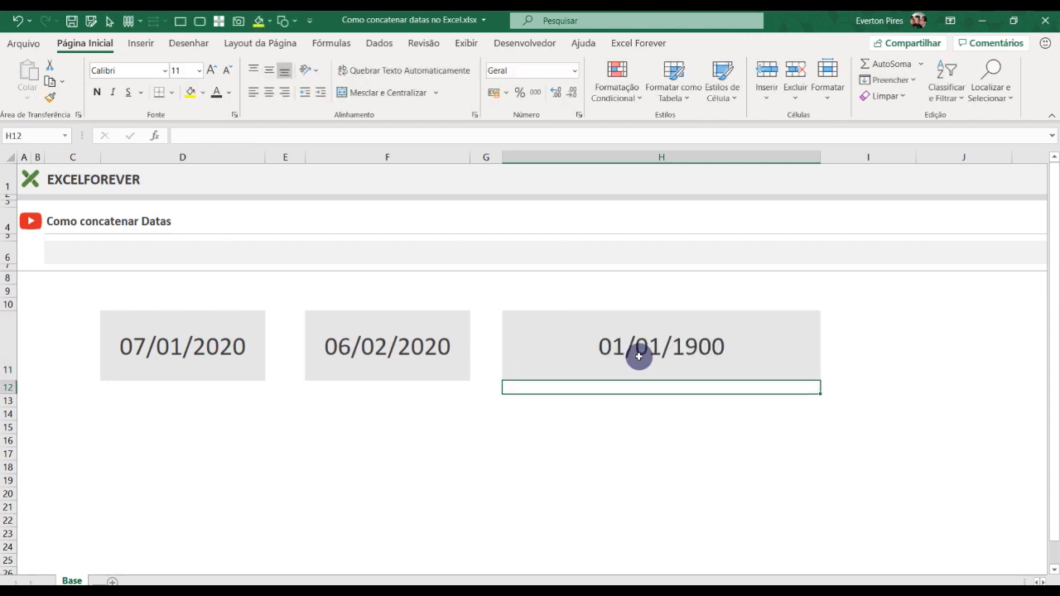
click(725, 368)
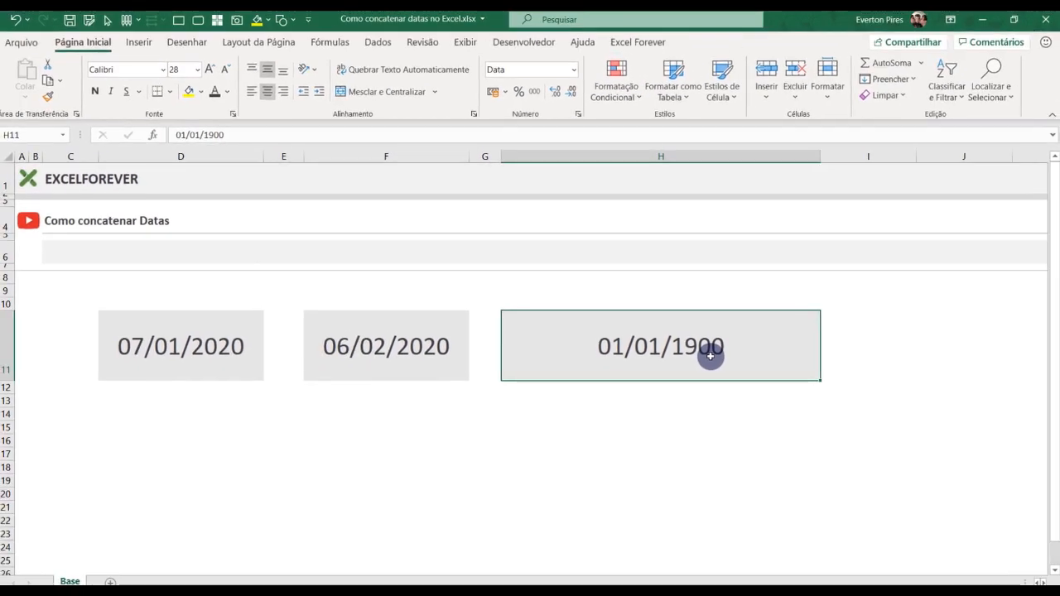
text(2)
key(Return)
click(710, 356)
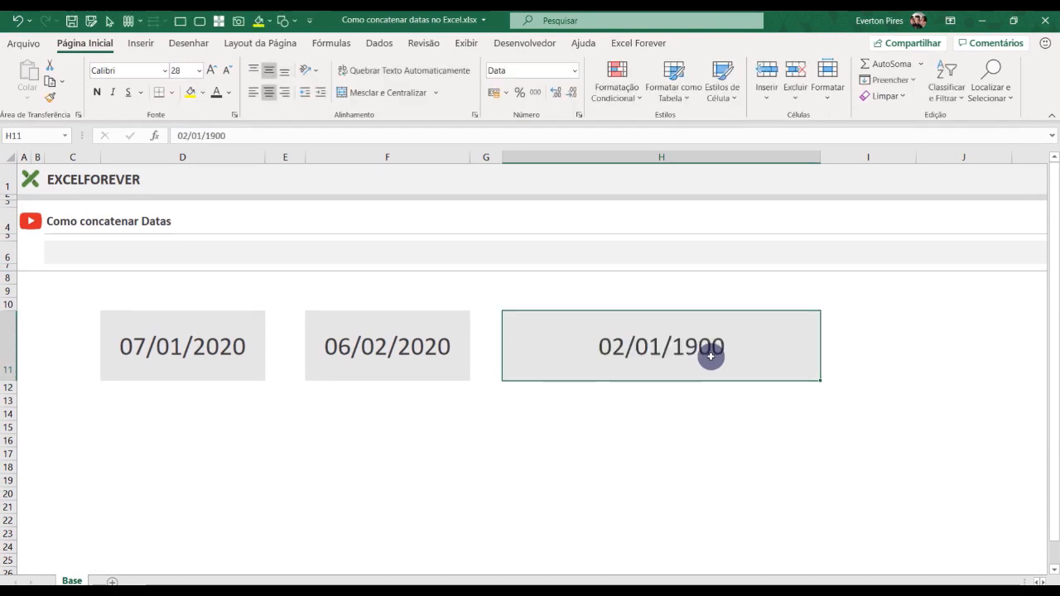
text(5)
key(Return)
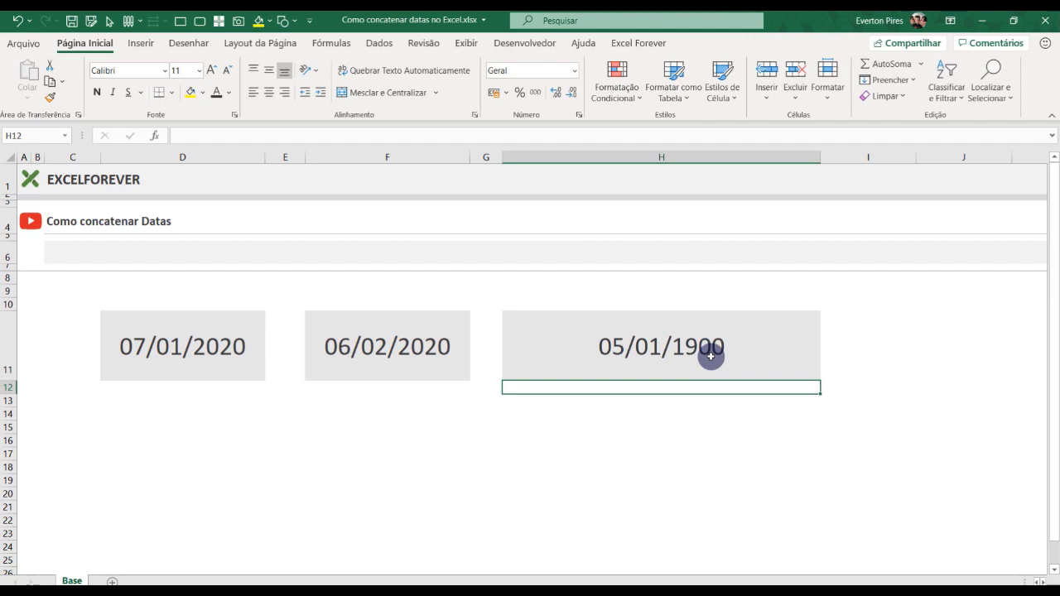
Replace the content of cell H11 with a reference to the second date, =F11.
click(653, 331)
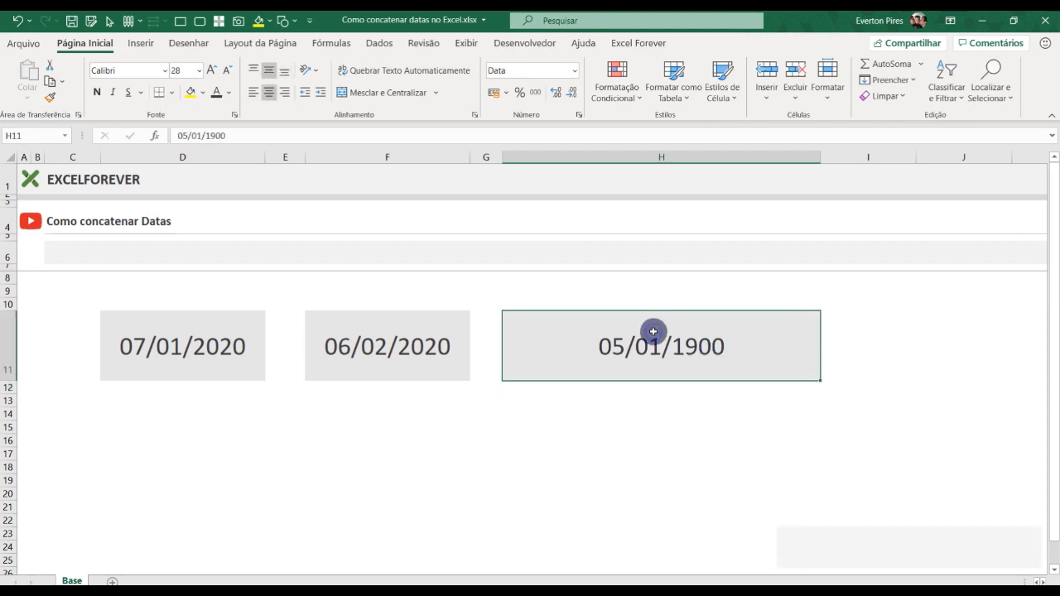
text(=)
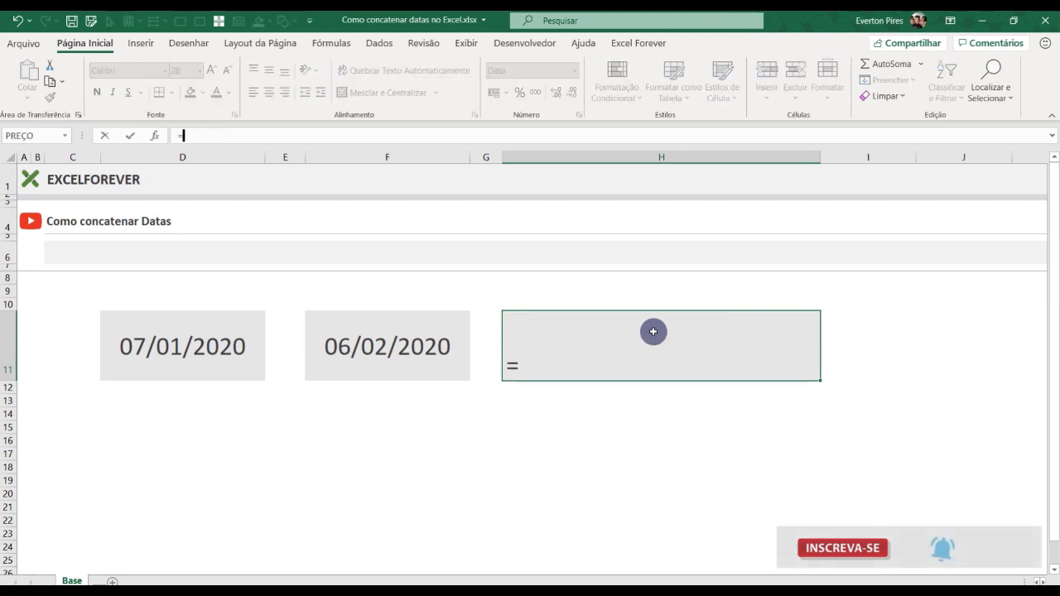
key(Left)
key(Left)
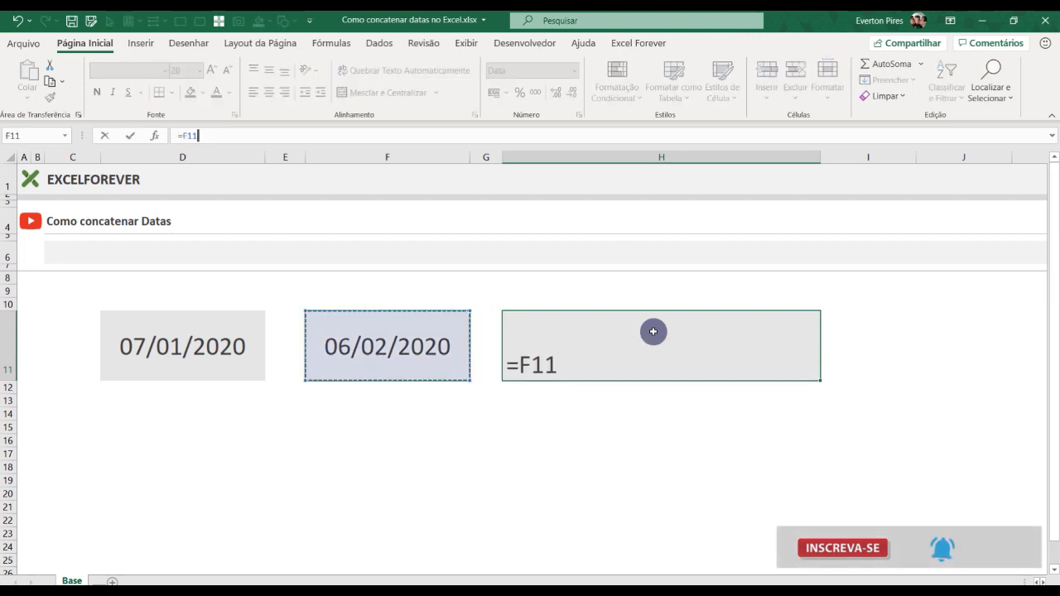
key(Return)
Change the number format of cell H11 to Geral.
click(653, 331)
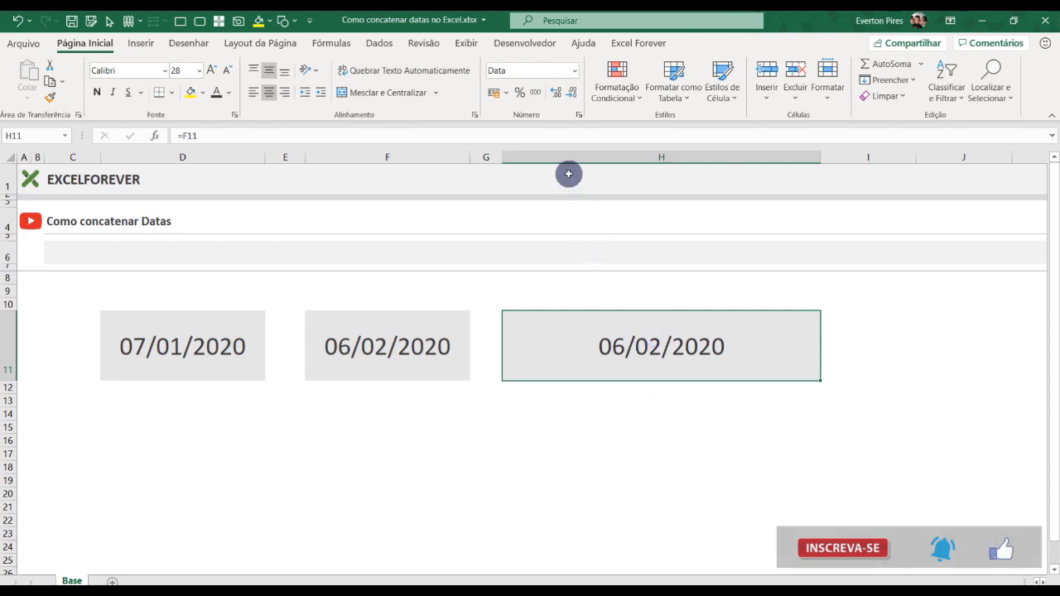
click(574, 71)
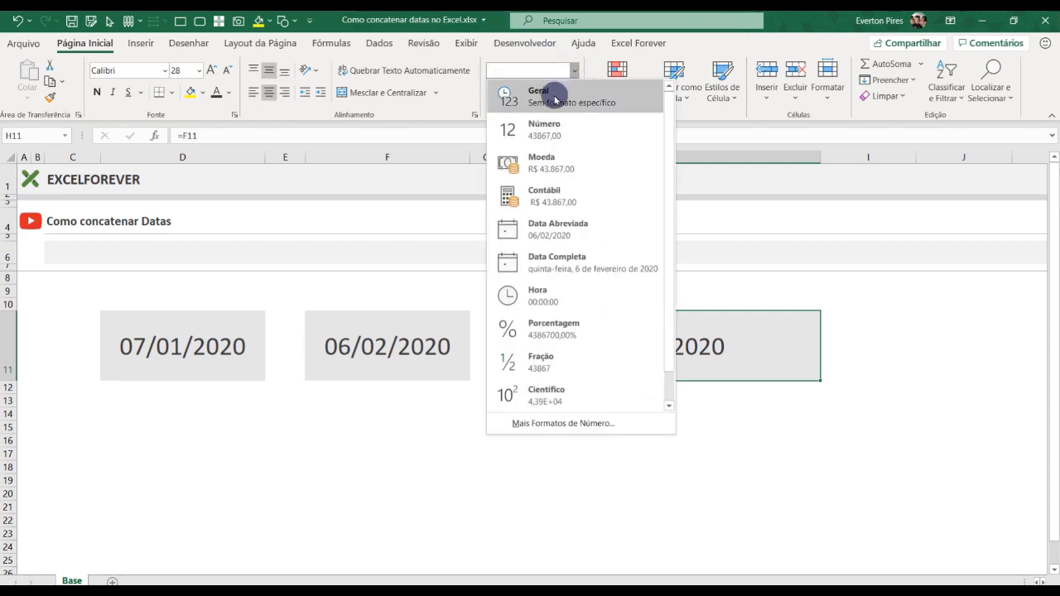
click(555, 100)
click(644, 439)
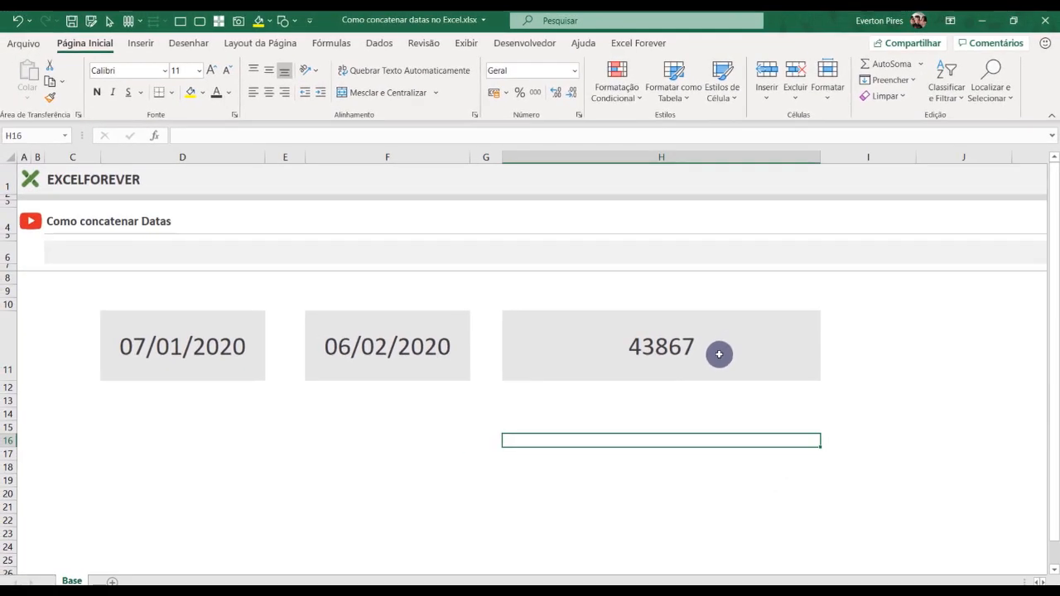
Set the number format of cell H11 to Data Abreviada.
click(525, 320)
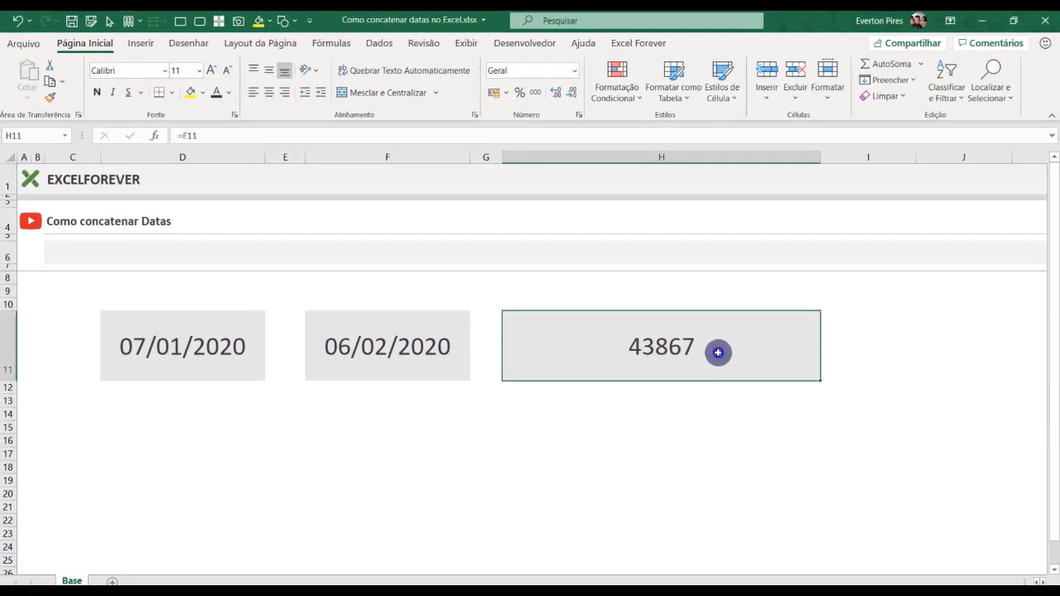
click(573, 73)
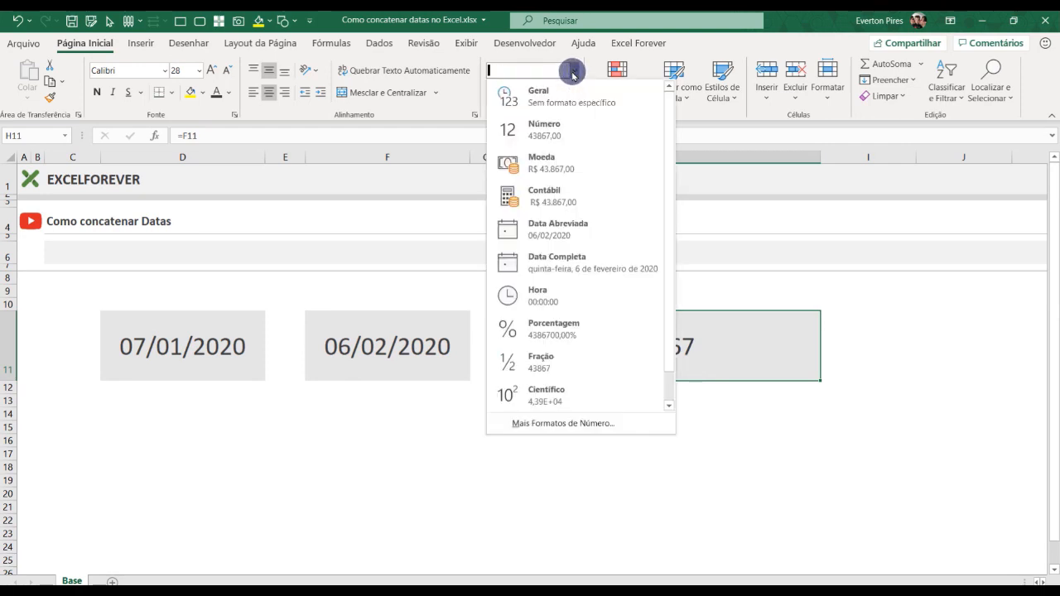
click(550, 231)
click(630, 421)
click(626, 350)
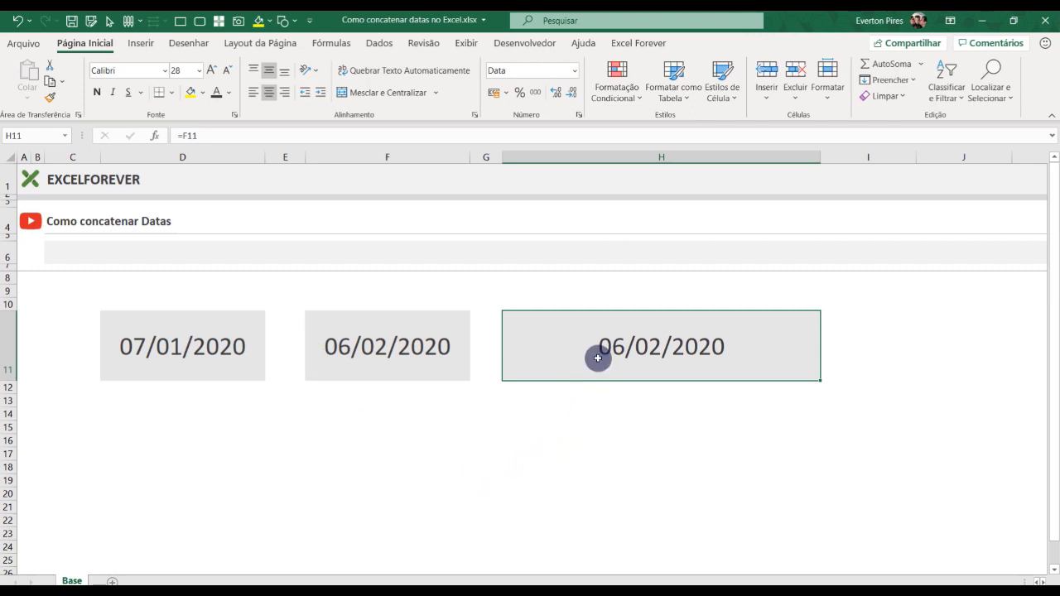
click(622, 421)
click(627, 347)
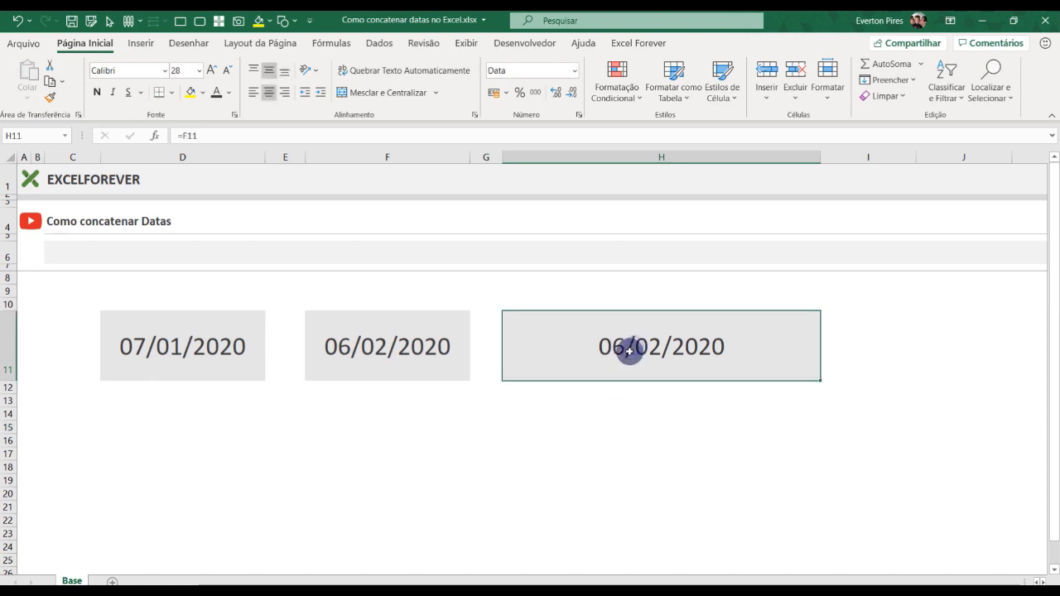
click(438, 442)
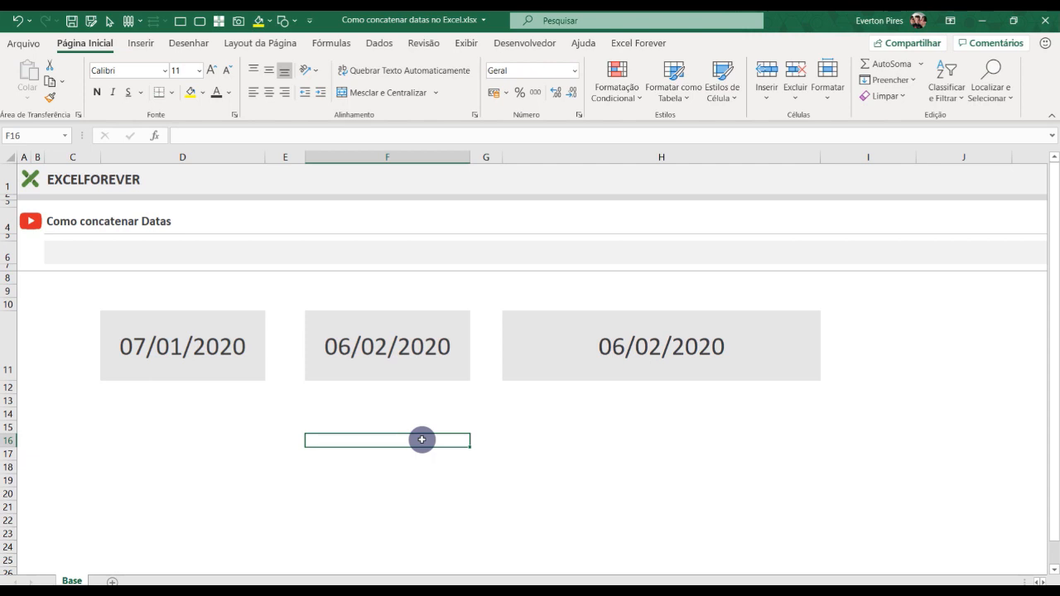
Examine the function categories available for inserting a function in cell H11, without inserting one.
click(560, 354)
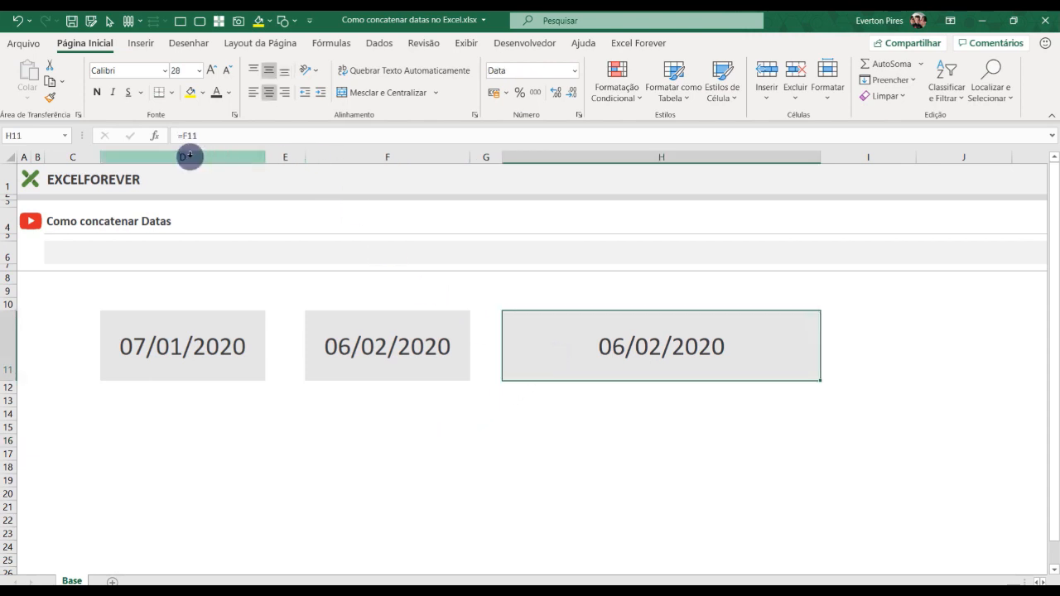
click(156, 138)
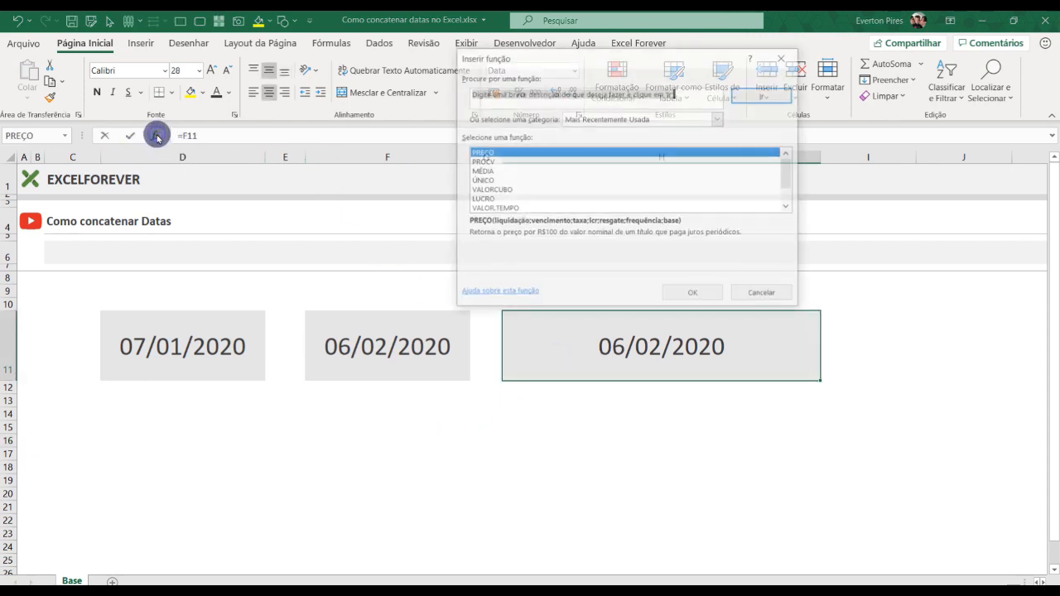
click(639, 120)
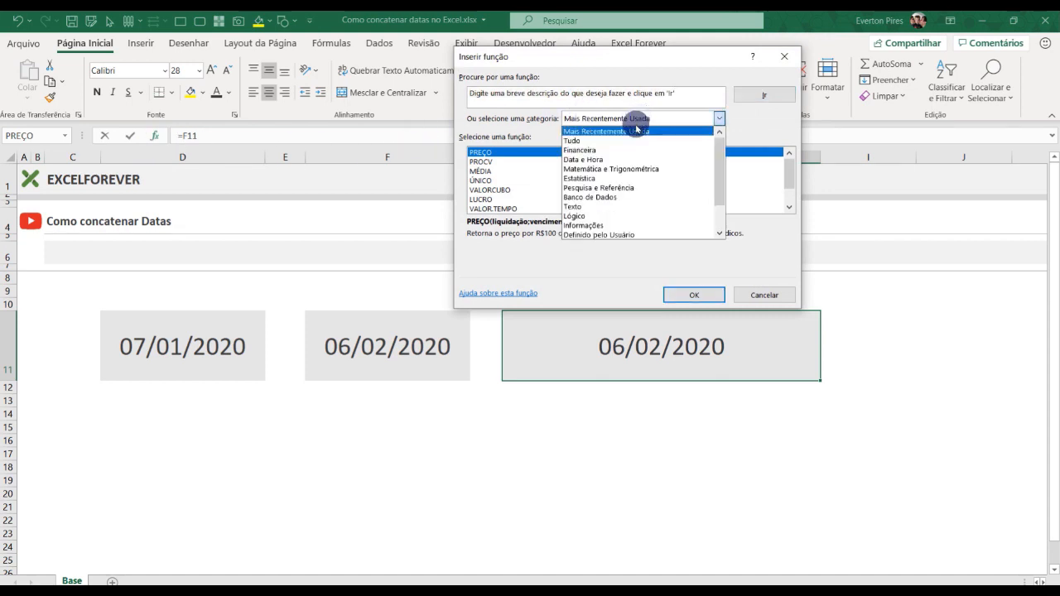
click(460, 353)
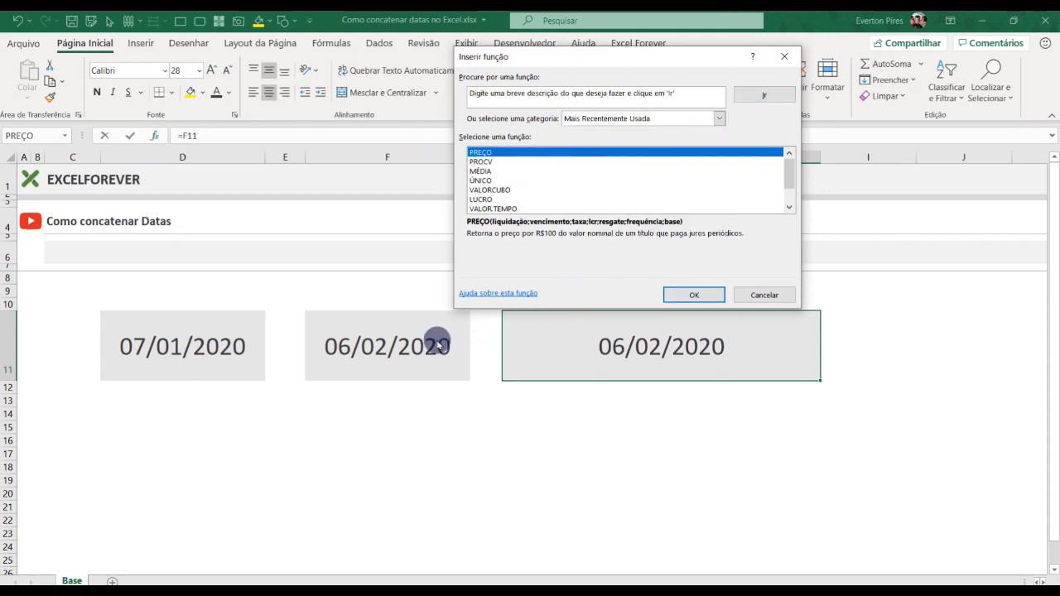
click(763, 294)
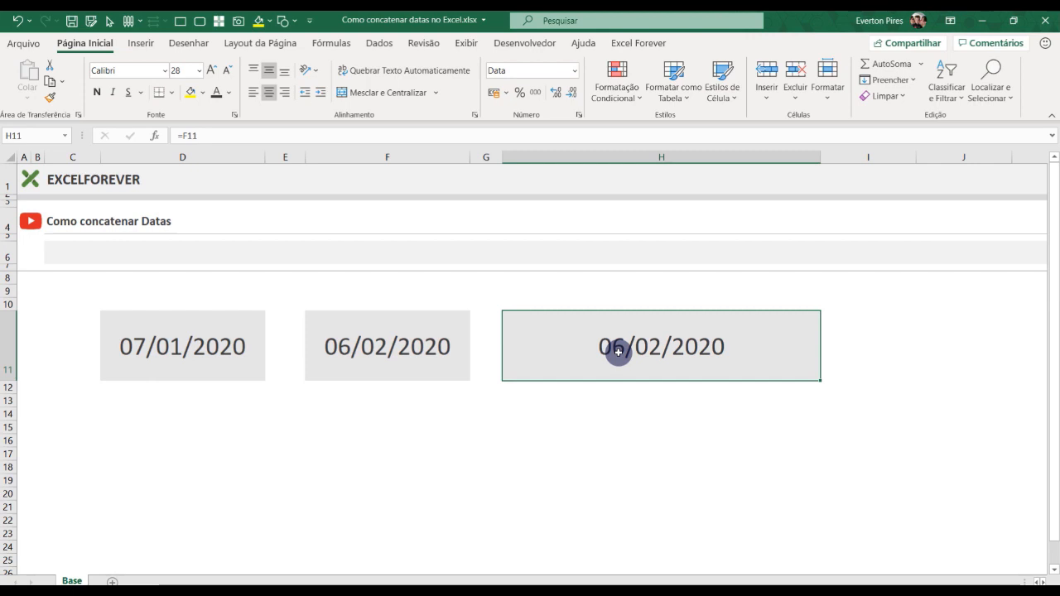
Replace the content of cell H11 with the formula =D11&" "&"a"&" "&F11.
key(Delete)
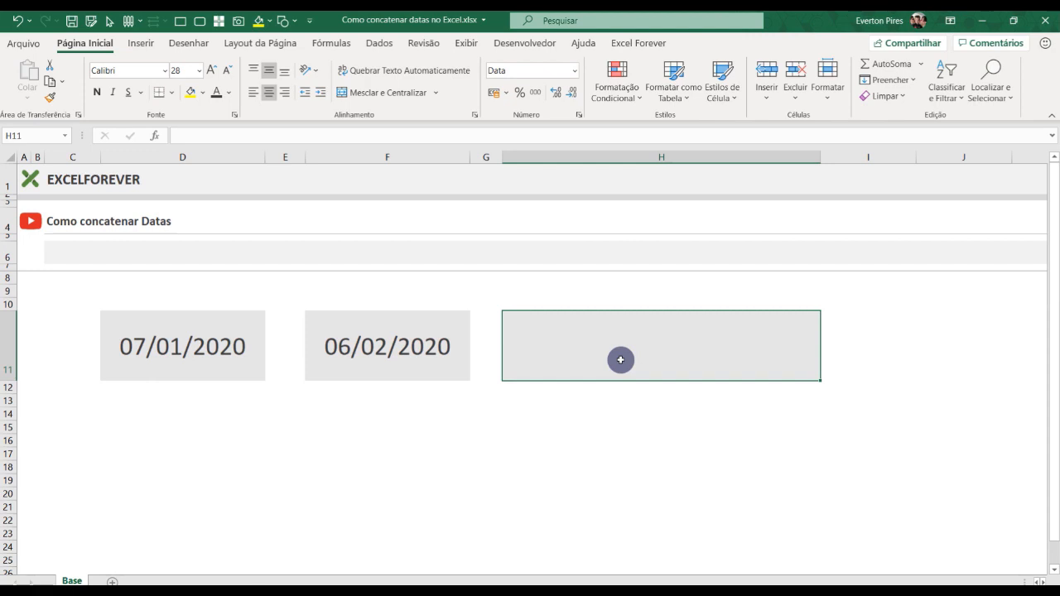
text(=)
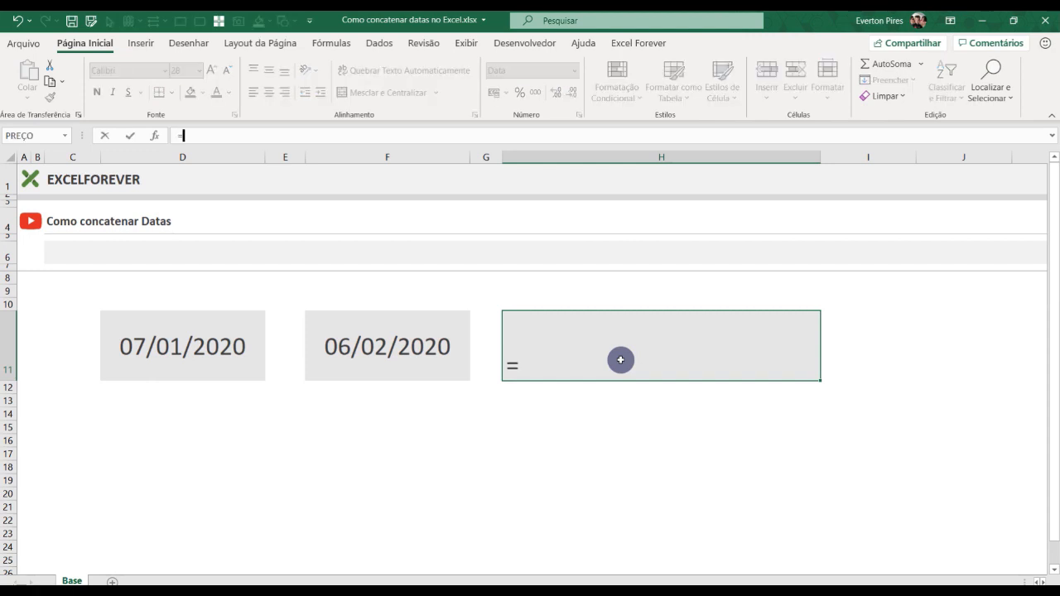
click(214, 342)
text(&)
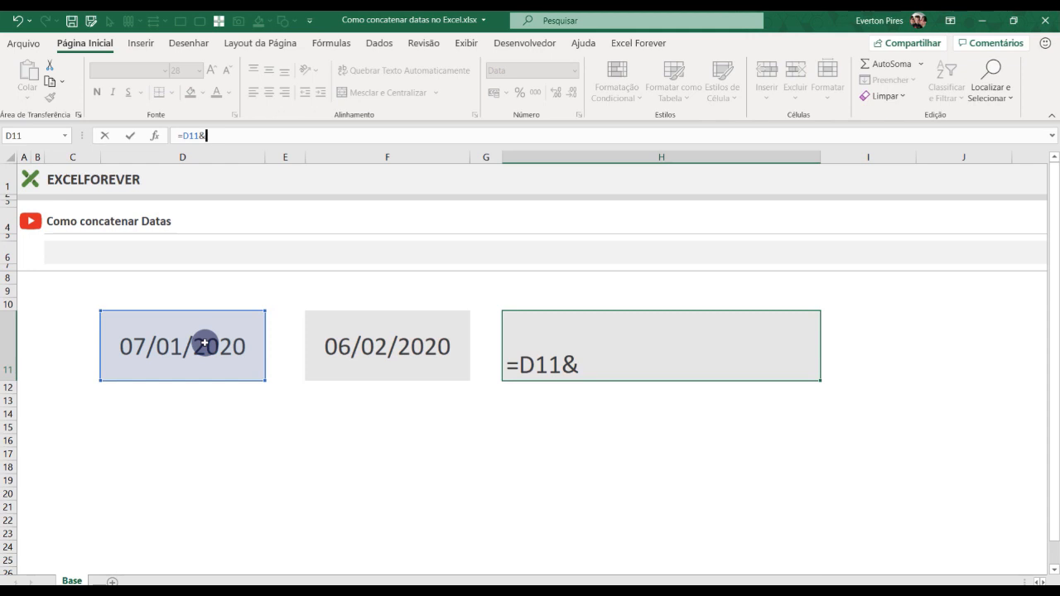
text(" "&)
text("a)
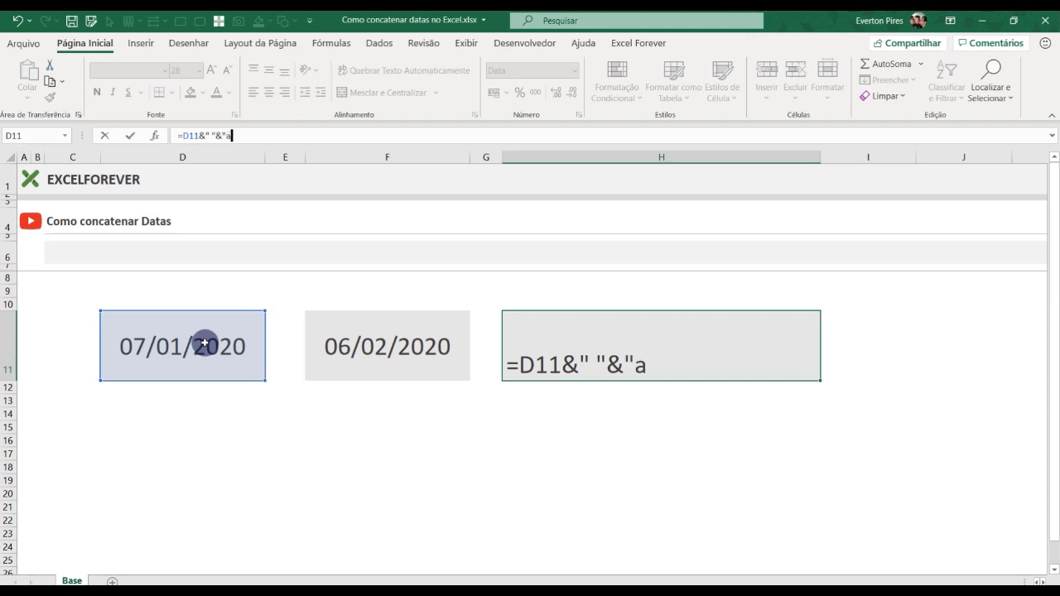
text("&" "&)
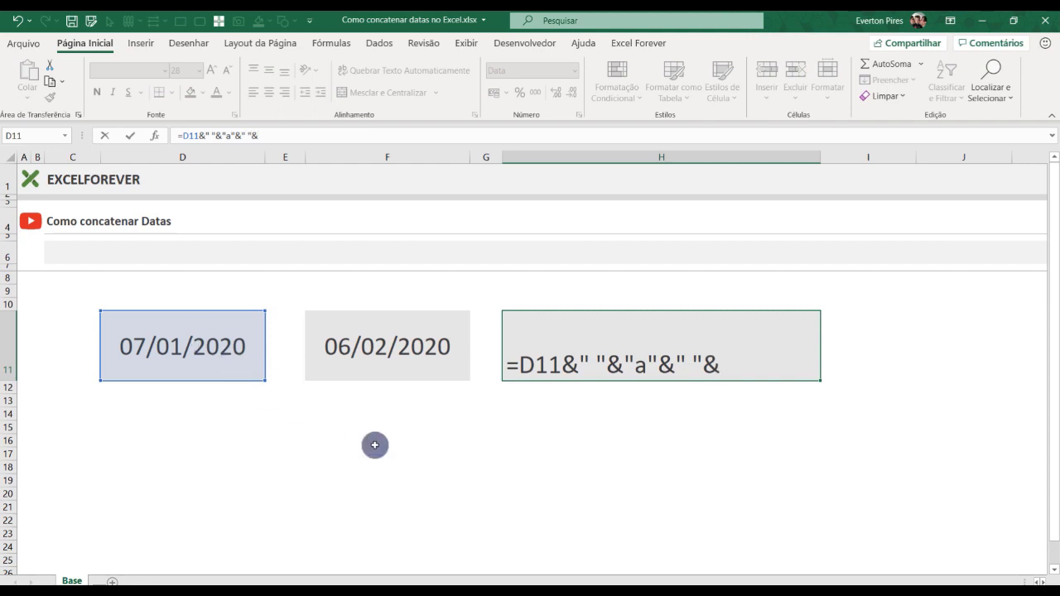
click(396, 355)
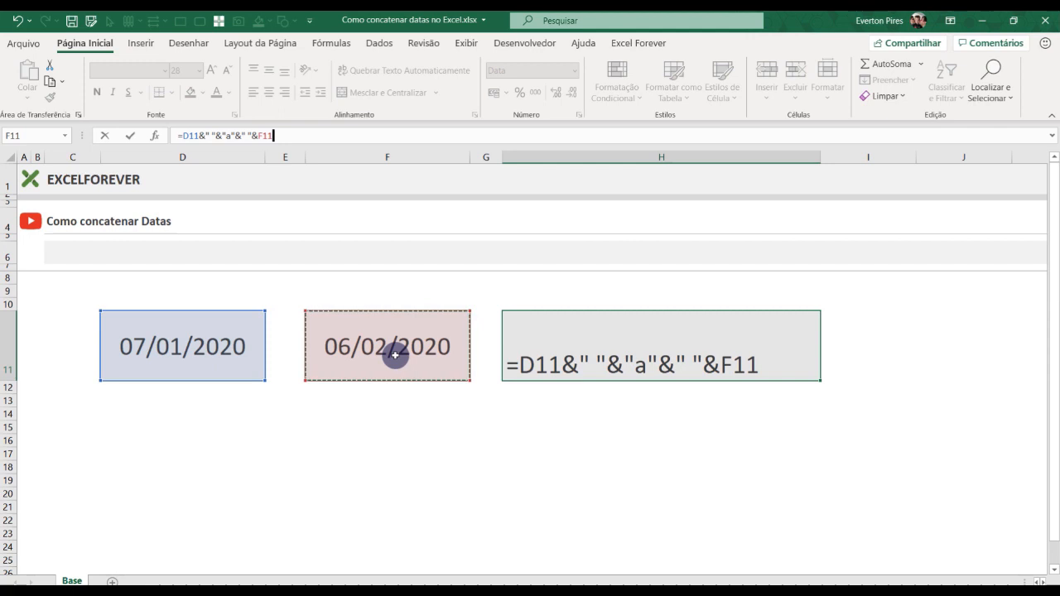
key(Return)
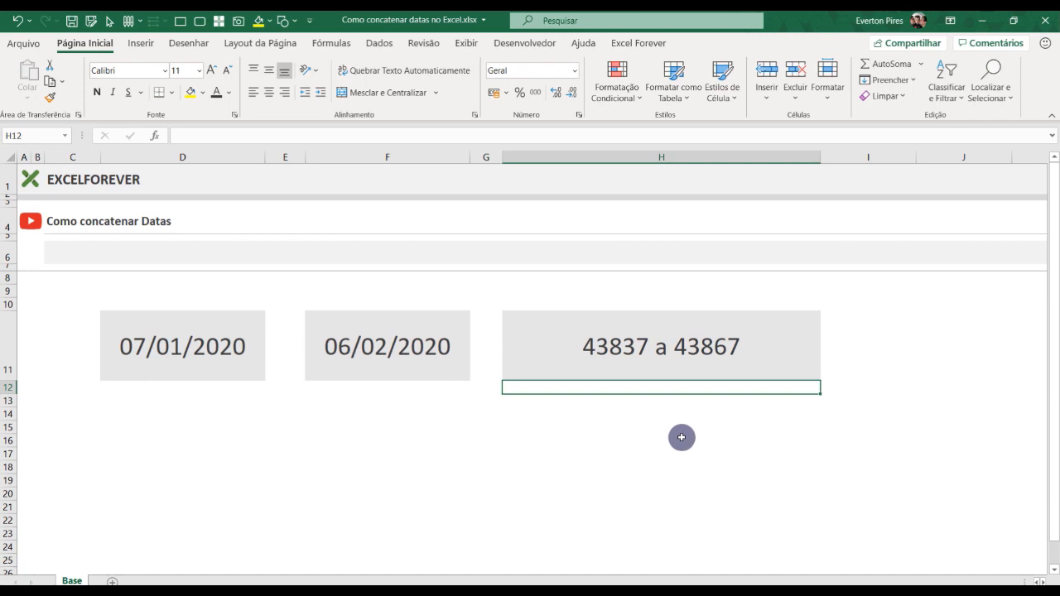
In the H11 formula, wrap the first date reference in the TEXTO function as texto(D11;dd/mm/aaaa).
click(680, 347)
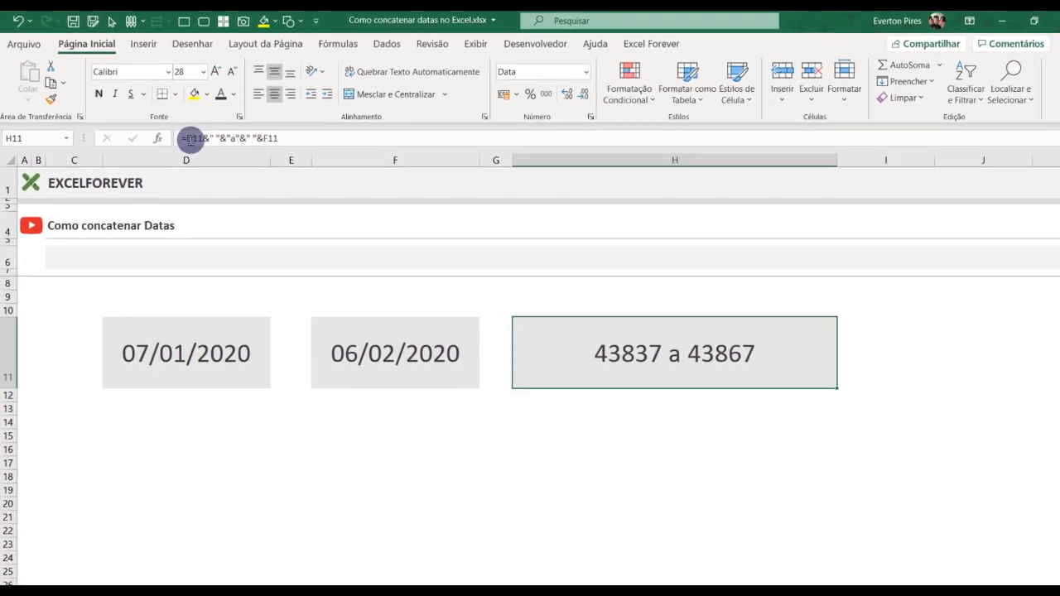
click(373, 260)
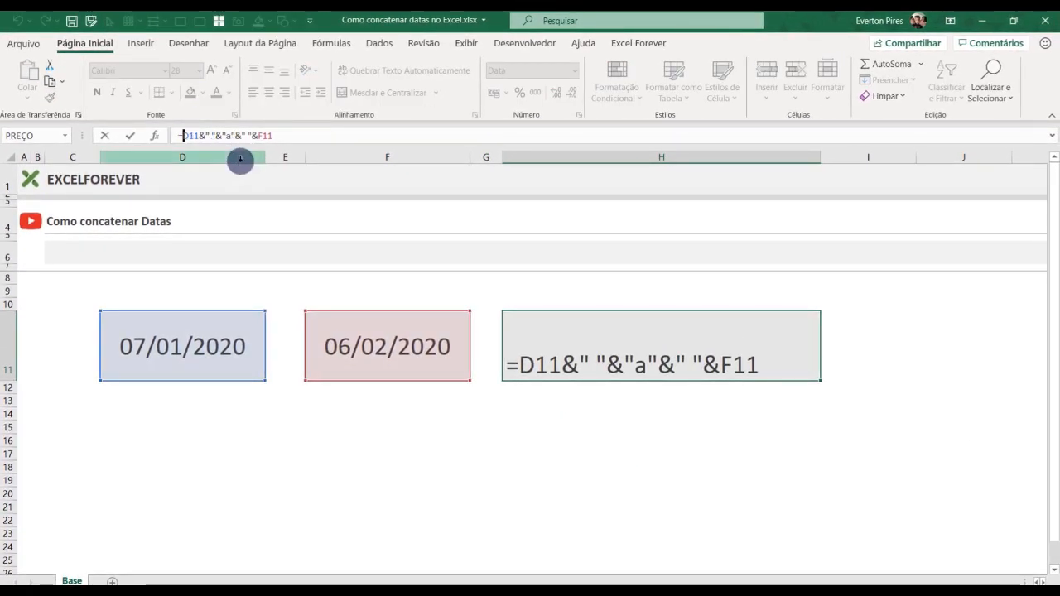
text(texto()
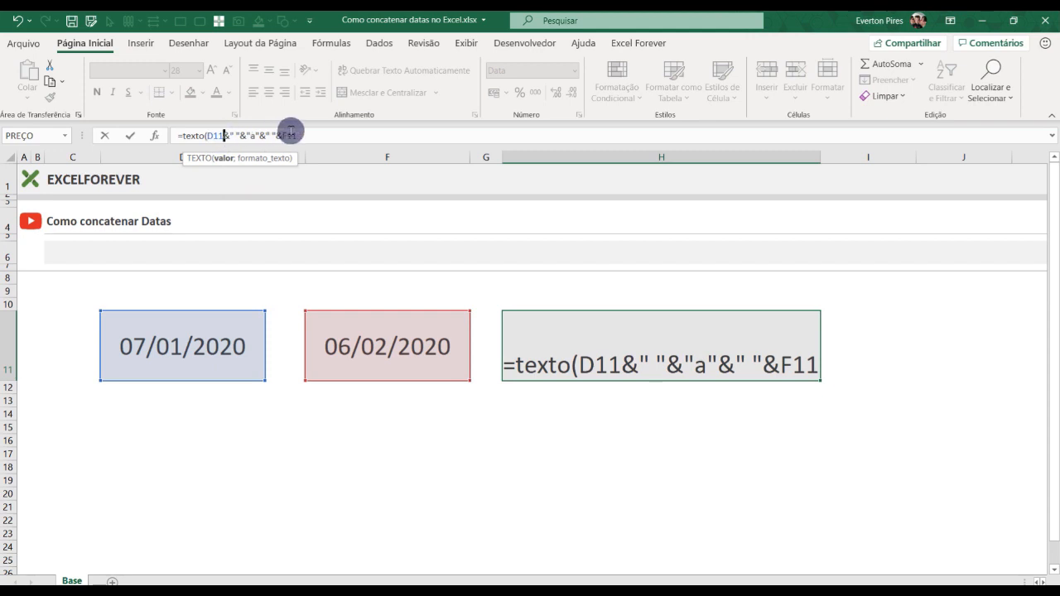
text(;)
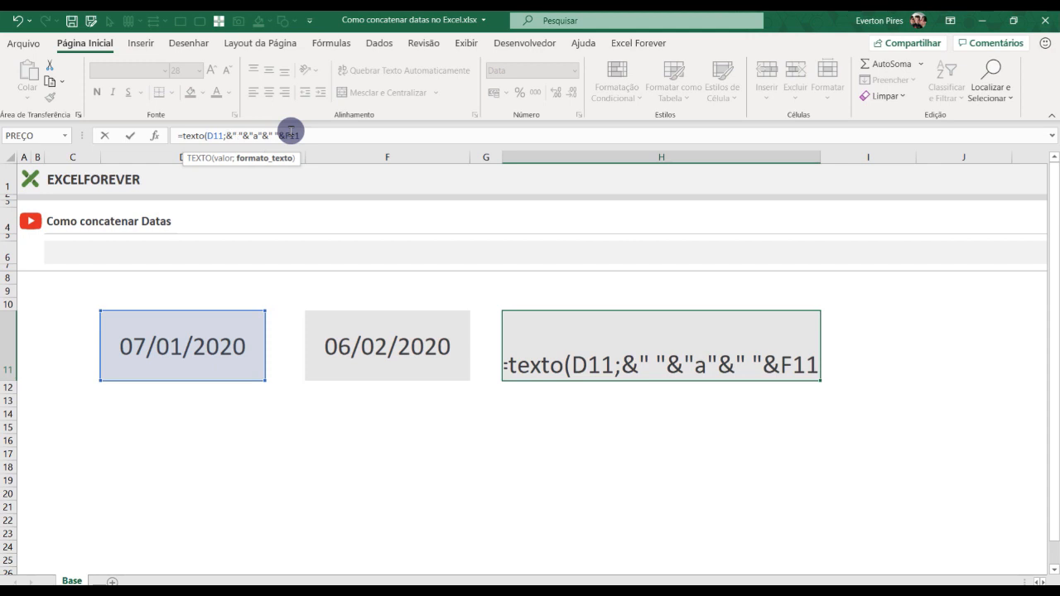
text(dd)
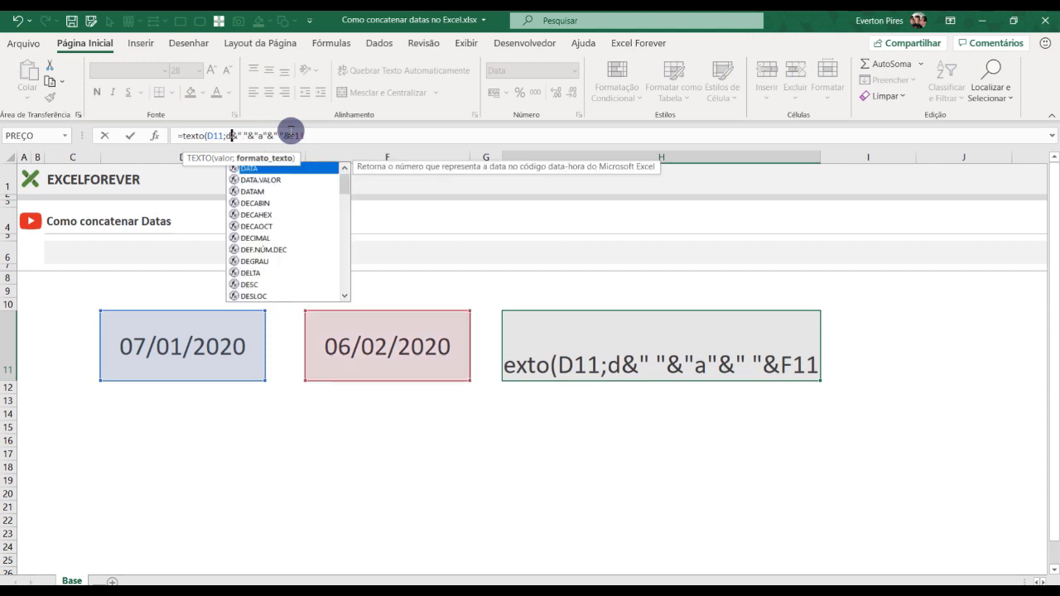
text(/mm)
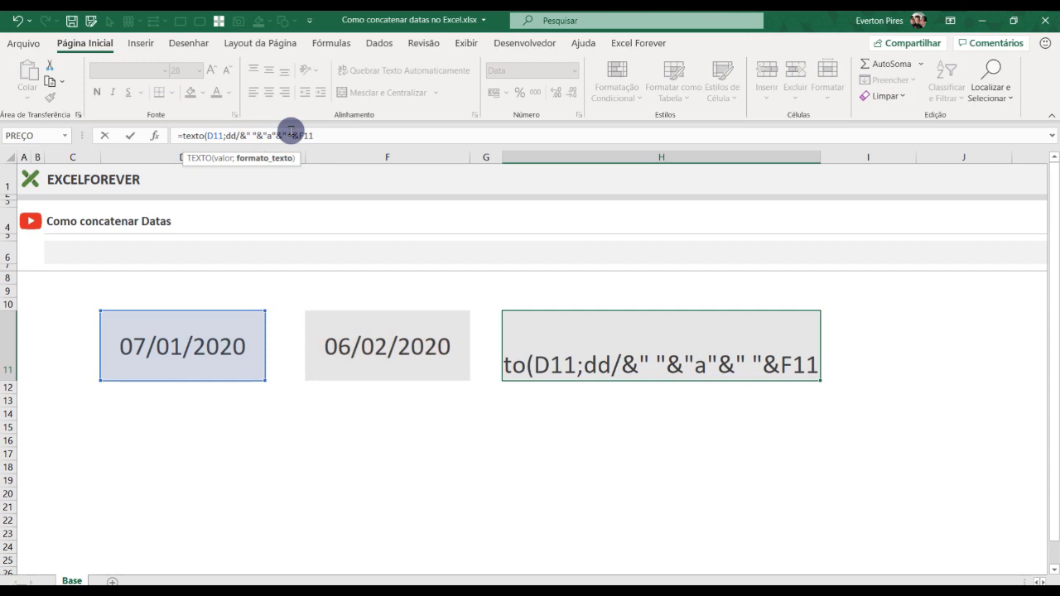
text(/aa)
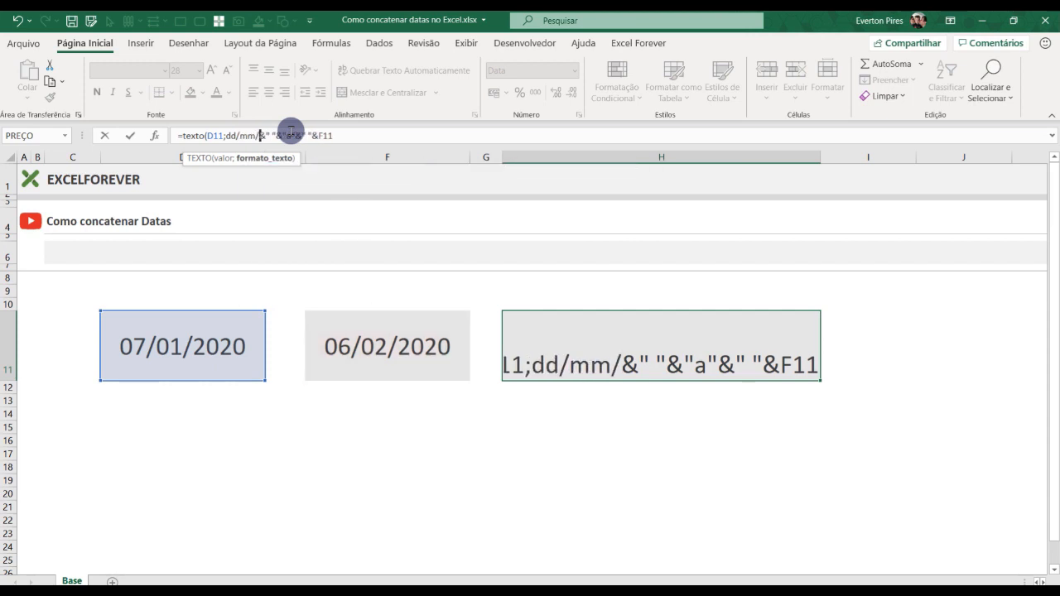
text(aa)
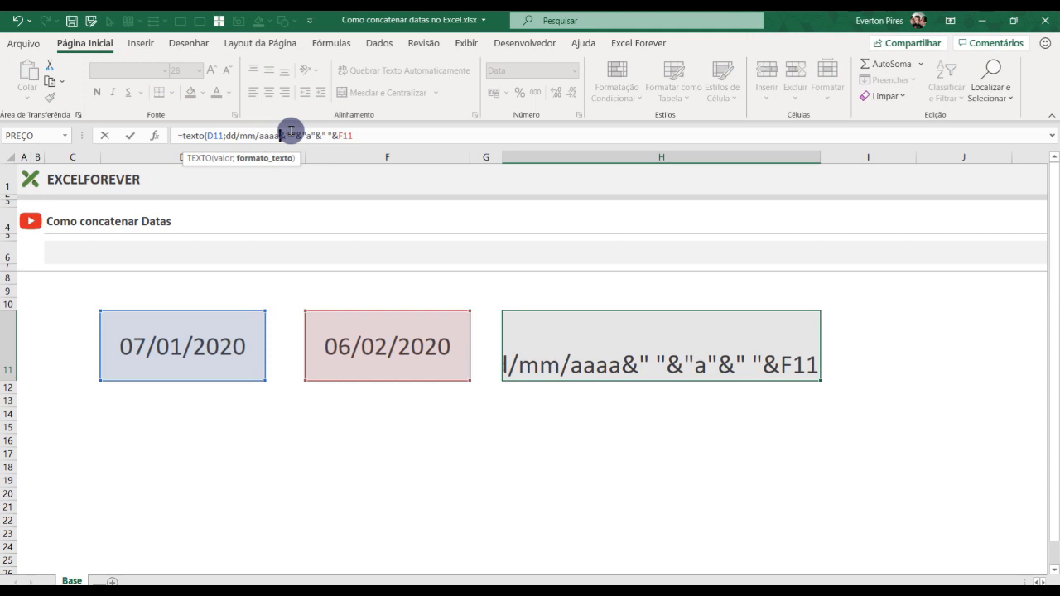
text())
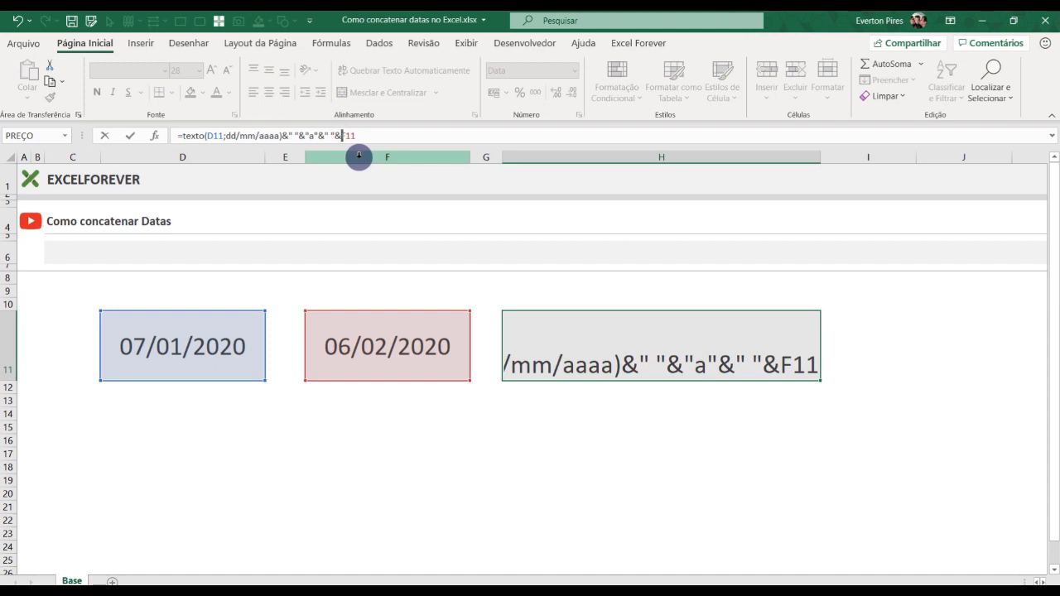
Wrap the second date reference in the H11 formula in TEXTO as well, with F11 as value and dd/mm/aaaa as format.
text(texto()
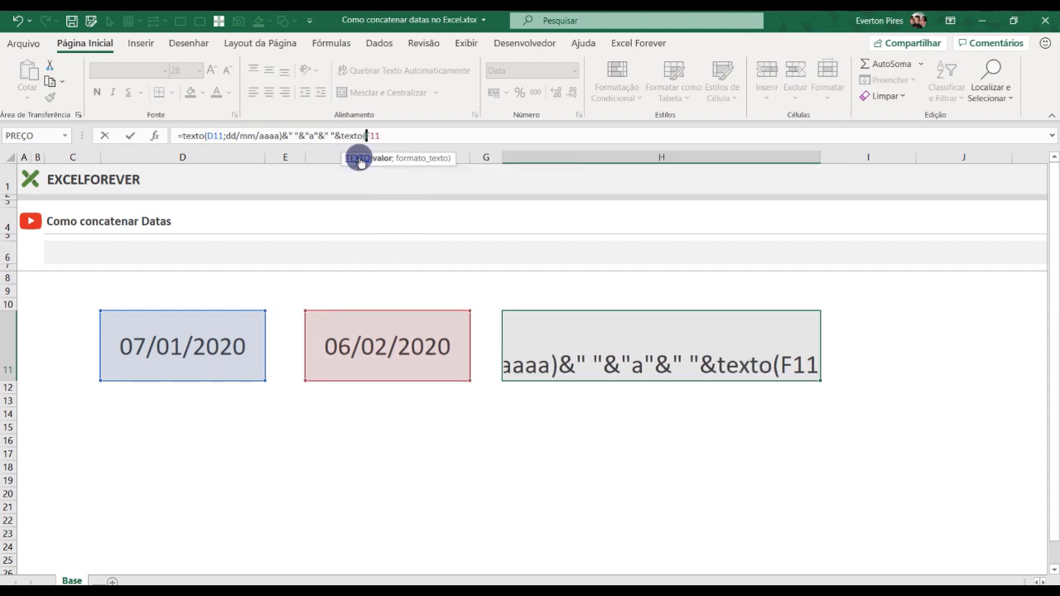
click(389, 134)
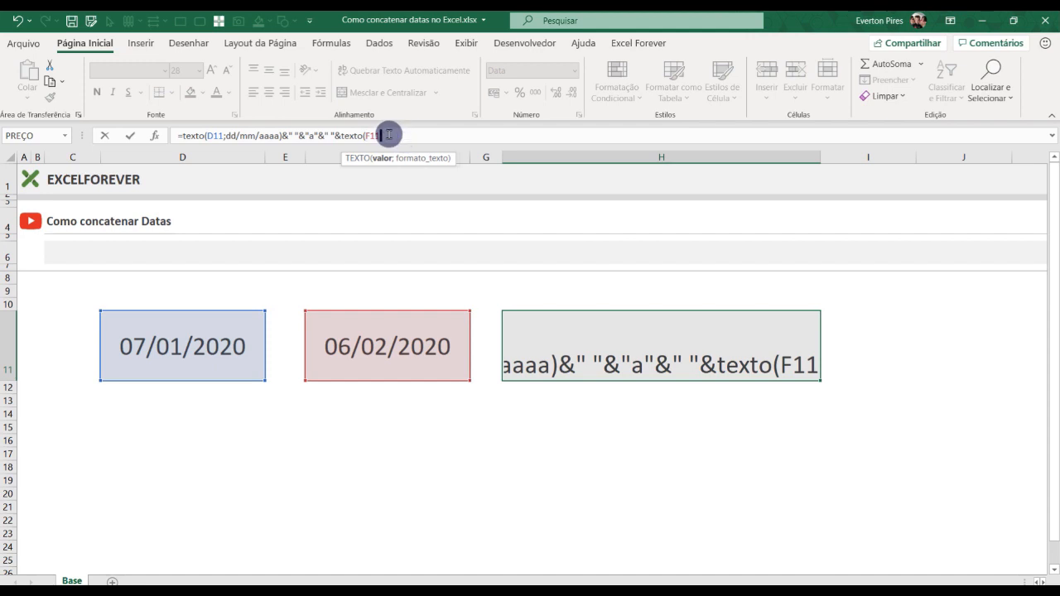
text(;)
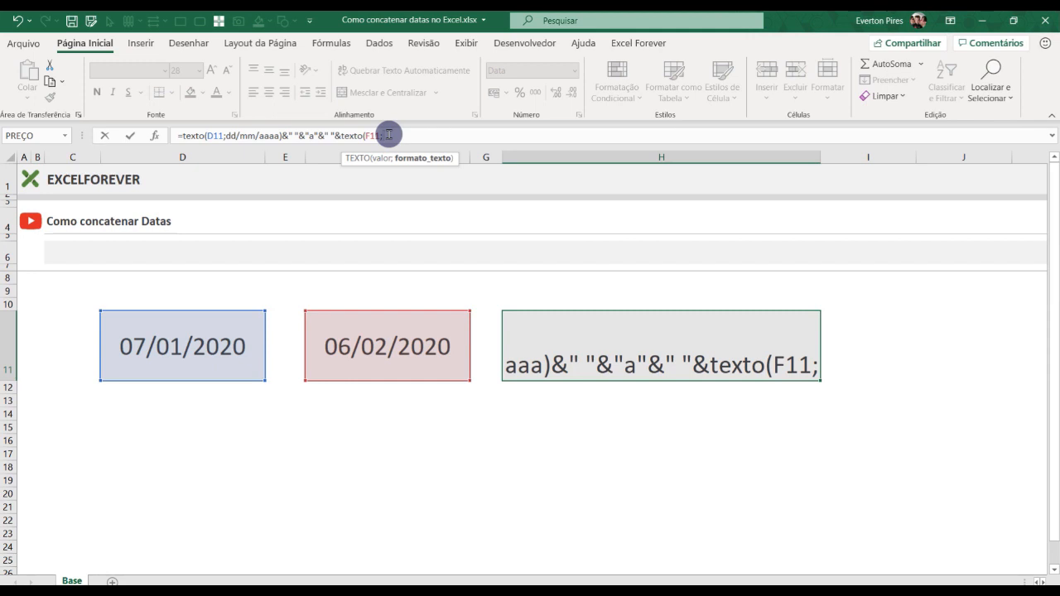
text(dd/mm/aa)
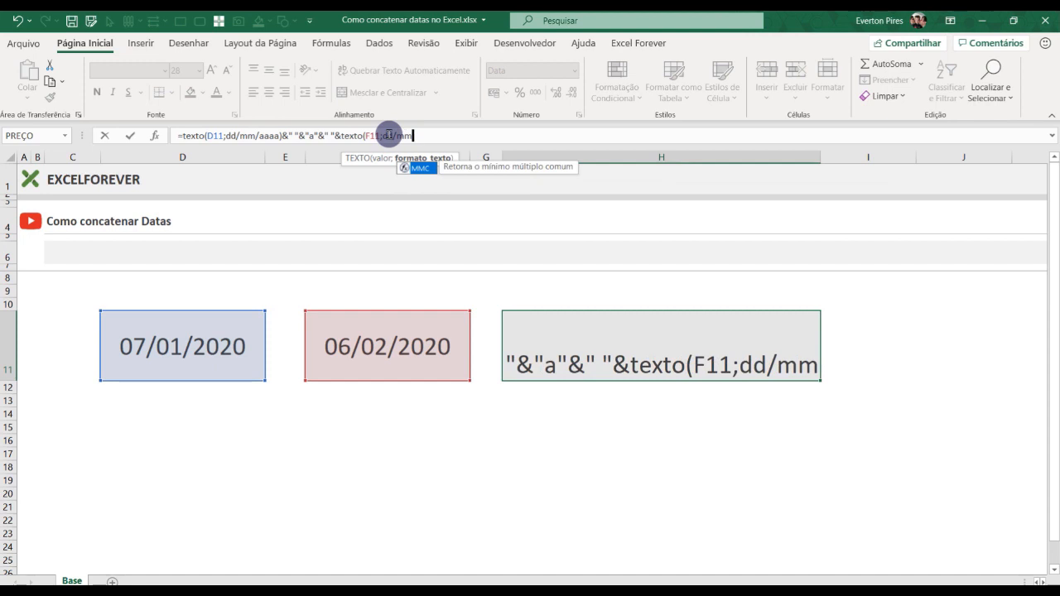
text(aa)
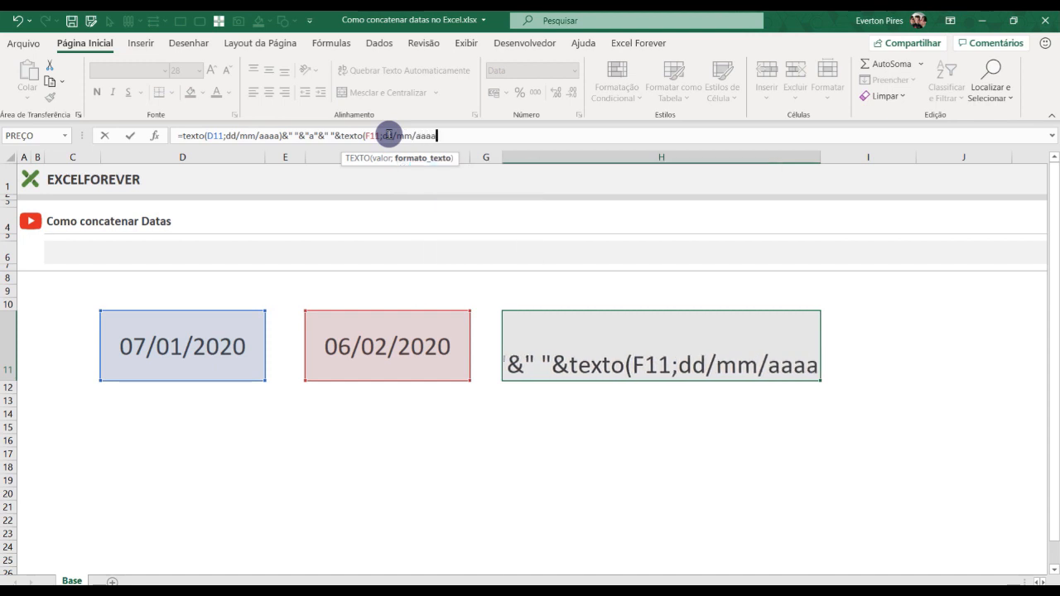
text())
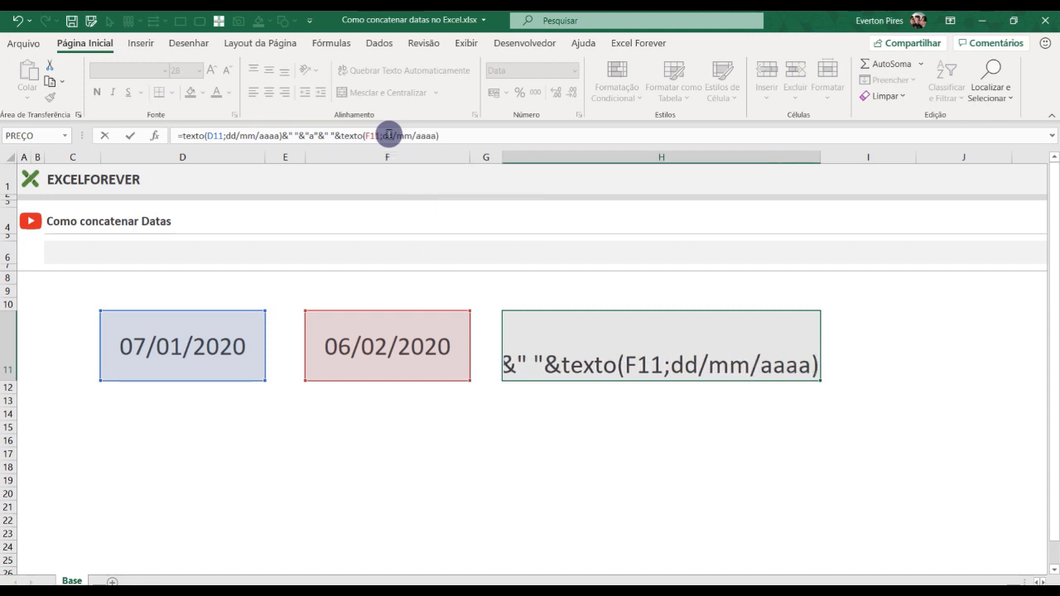
text())
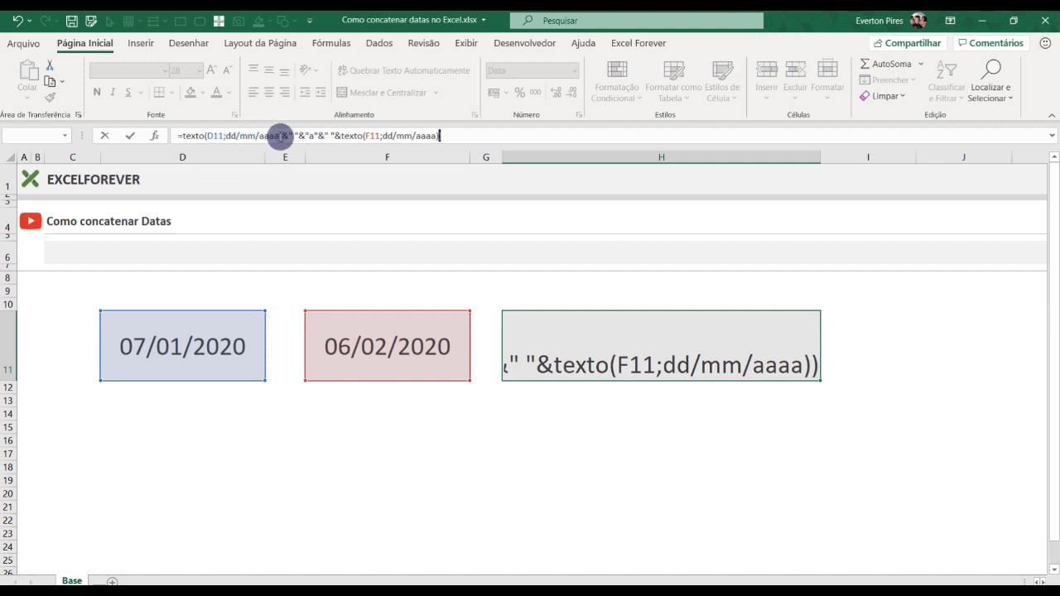
Enclose both dd/mm/aaaa format codes in the H11 formula in double quotation marks and commit the formula.
click(225, 135)
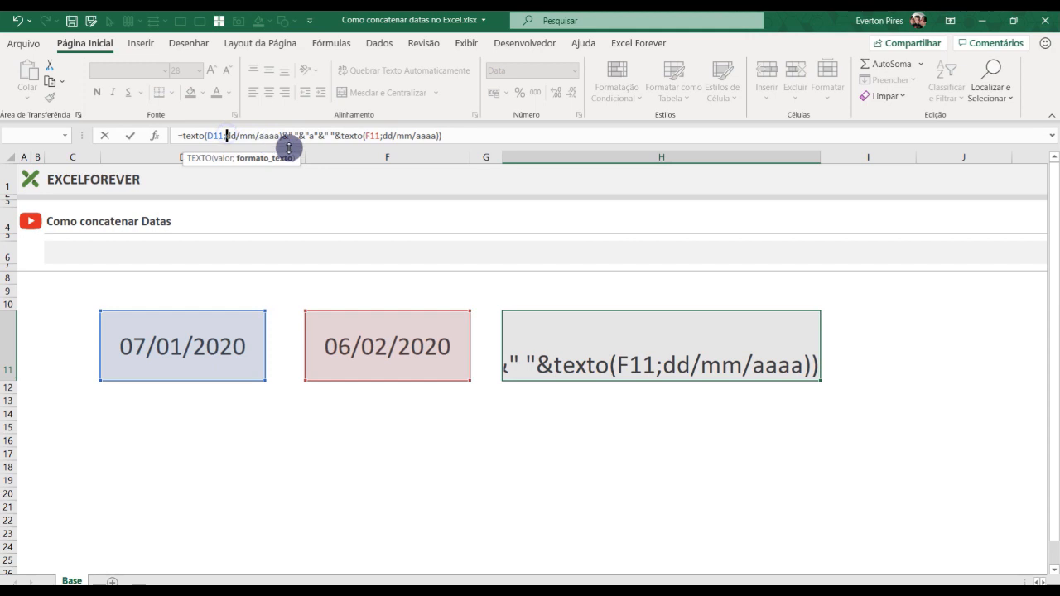
text(")
click(286, 135)
text(")
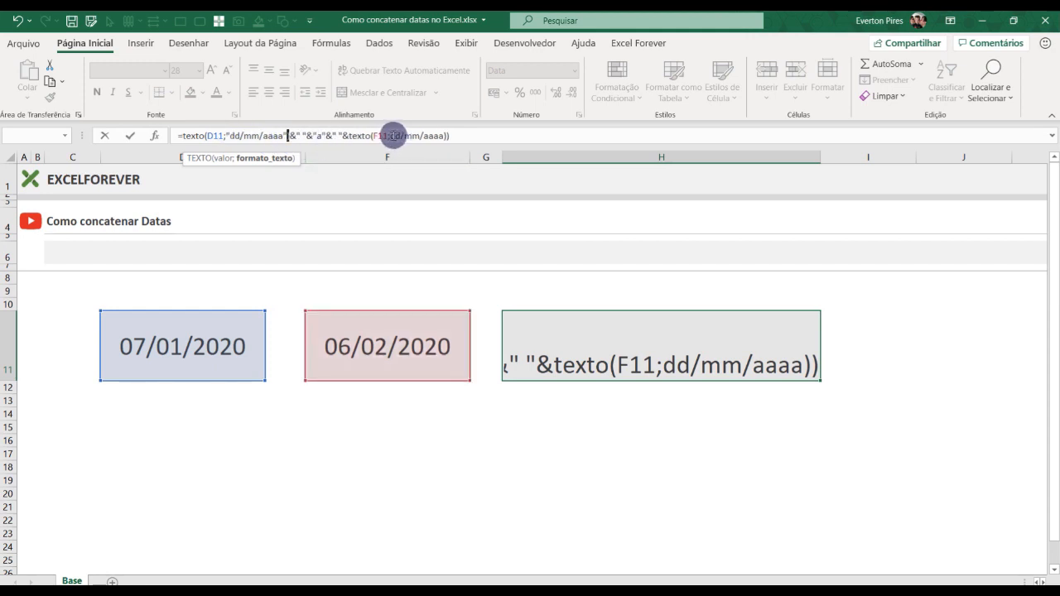
click(390, 135)
text(")
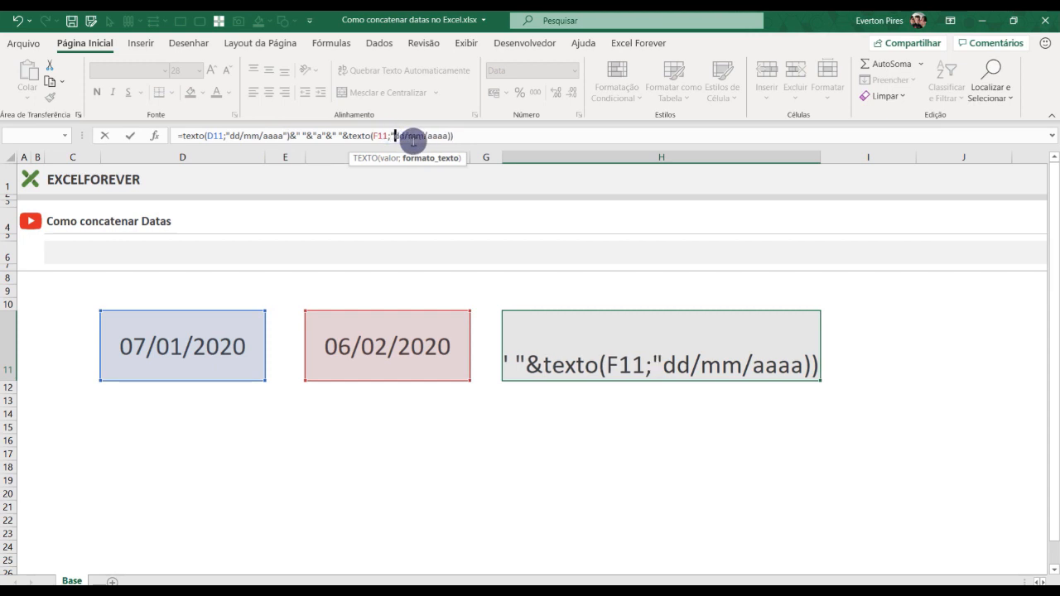
click(447, 135)
text(")
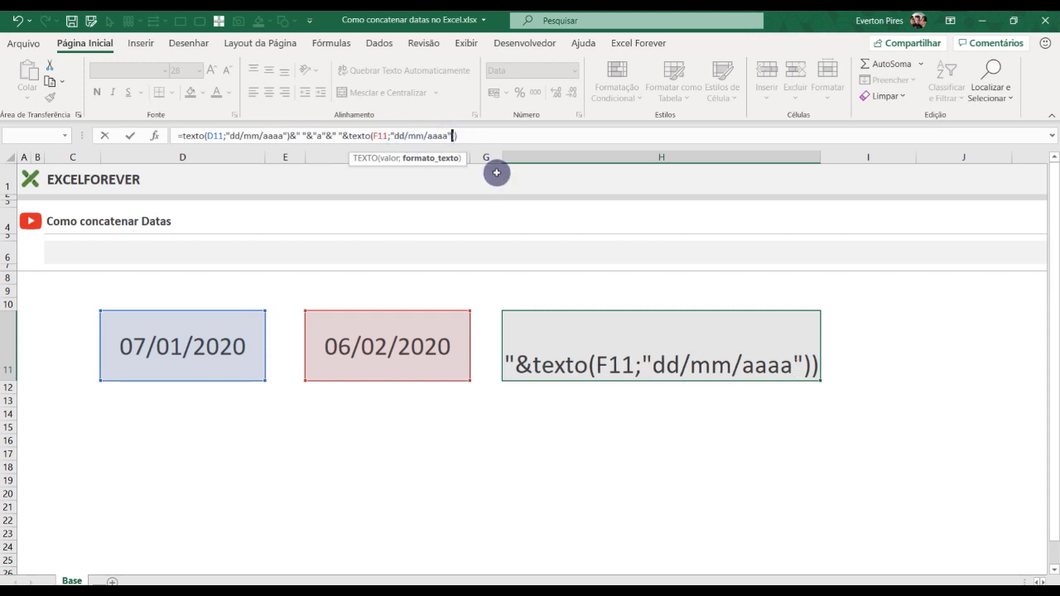
key(Return)
key(Return)
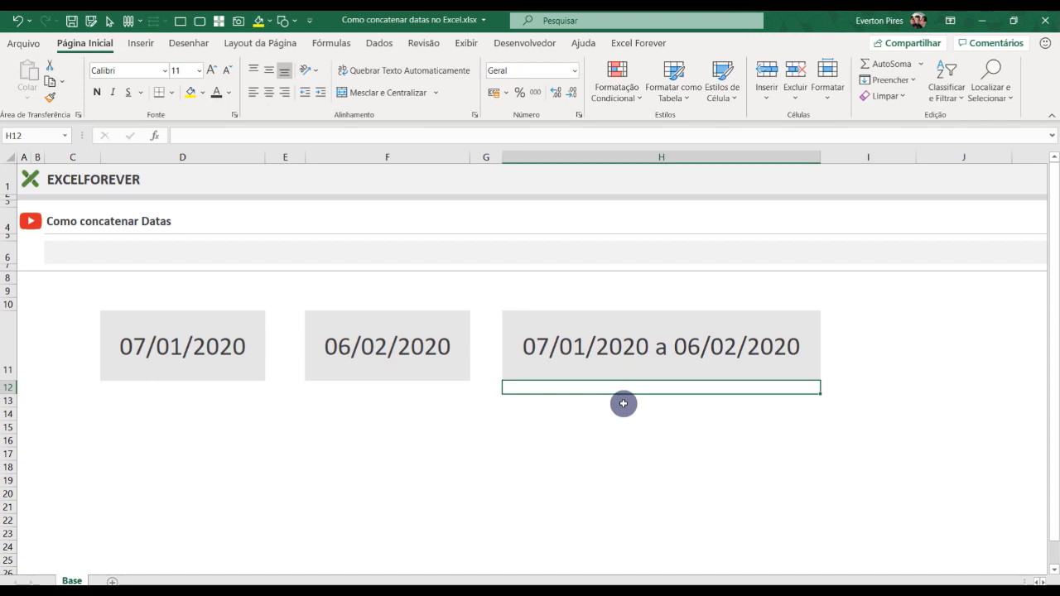
Switch to the workbook Planilha_013_Recibo de Aluguel.xlsm, view the tenant table on the Dados sheet and return to the Recibo sheet.
click(580, 411)
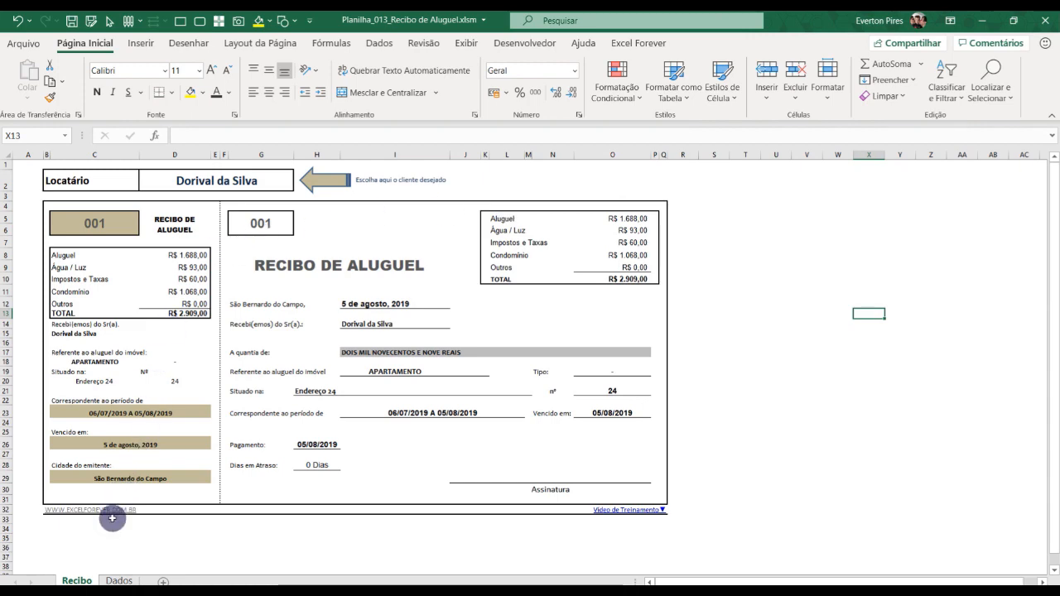
click(116, 579)
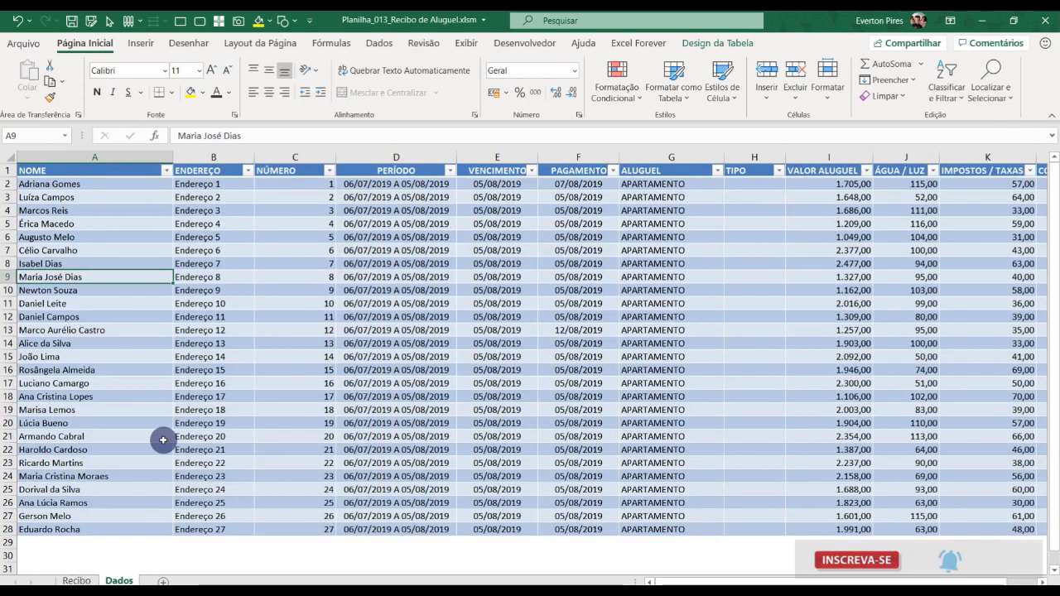
click(76, 581)
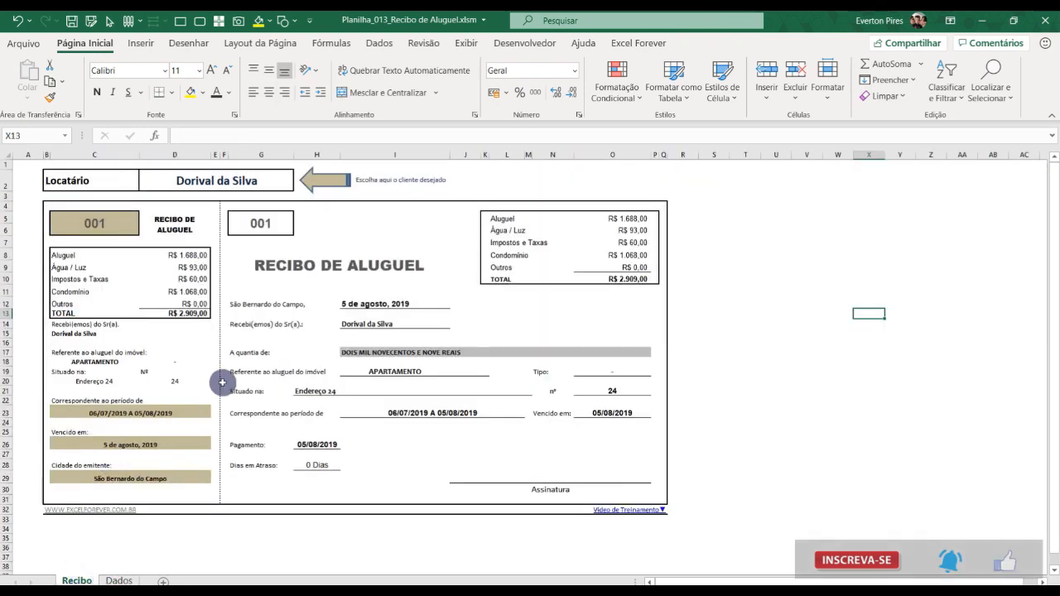
Choose two different tenants in turn for Locatário on the rent receipt, ending with the one at Endereço 11.
click(242, 181)
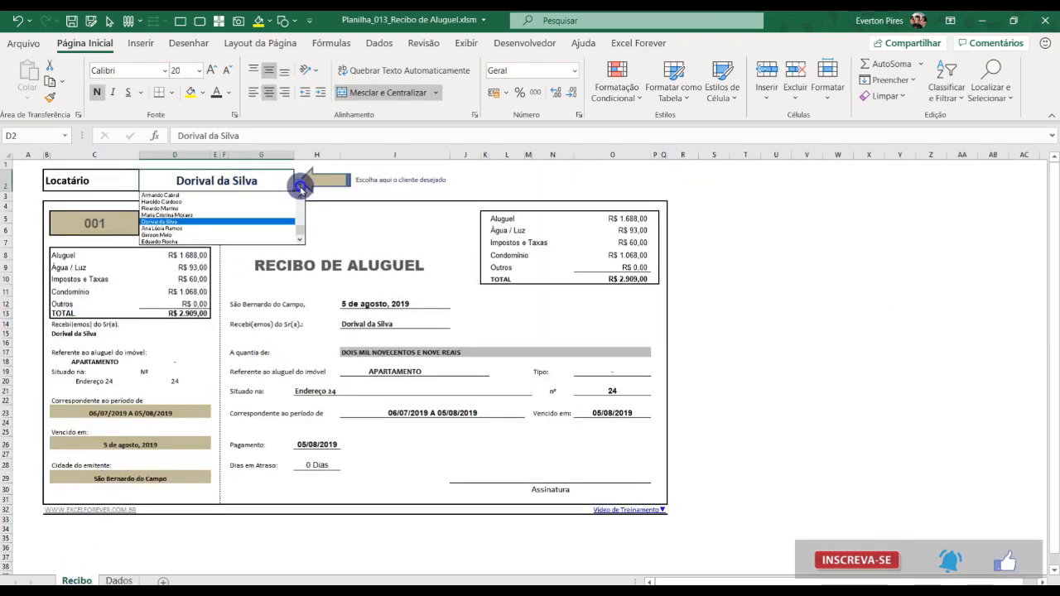
click(299, 185)
scroll(265, 217, down, 2)
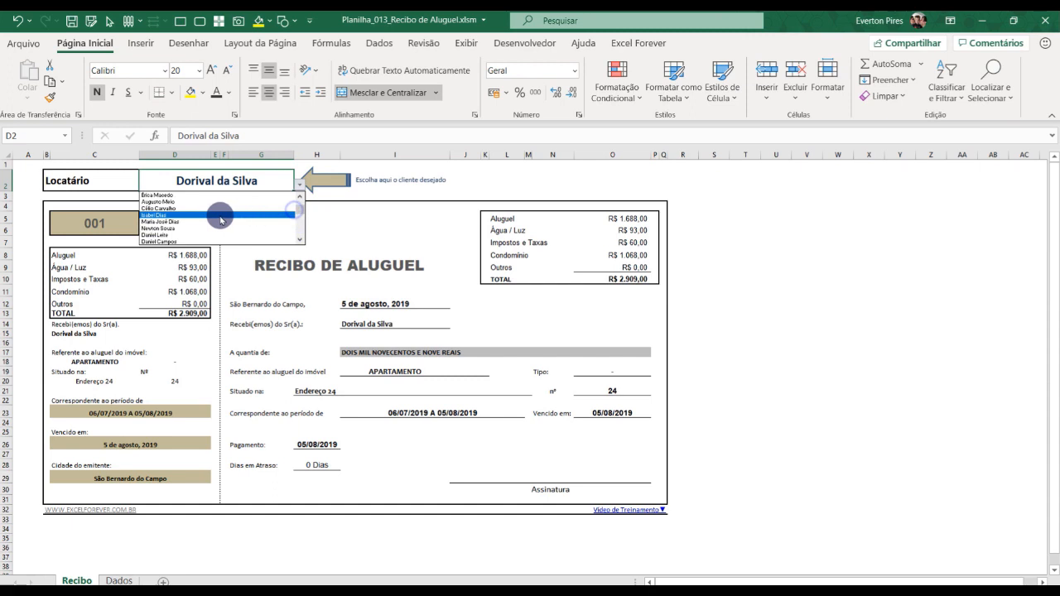
click(234, 213)
click(299, 186)
click(236, 227)
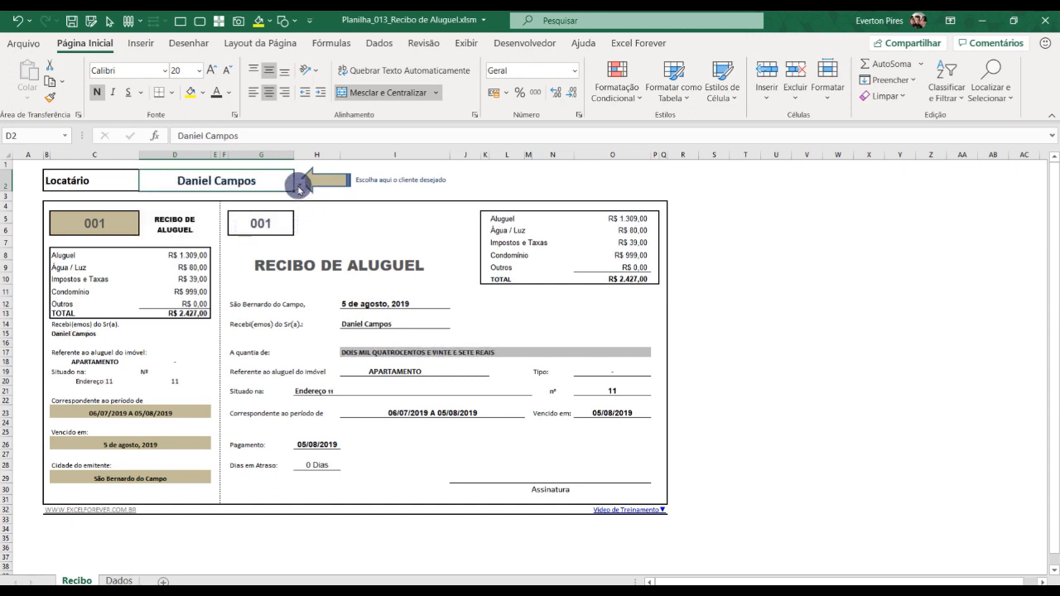
Set Locatário on the rent receipt to the tenant at Endereço 4.
click(299, 185)
drag(299, 217, 297, 202)
click(246, 214)
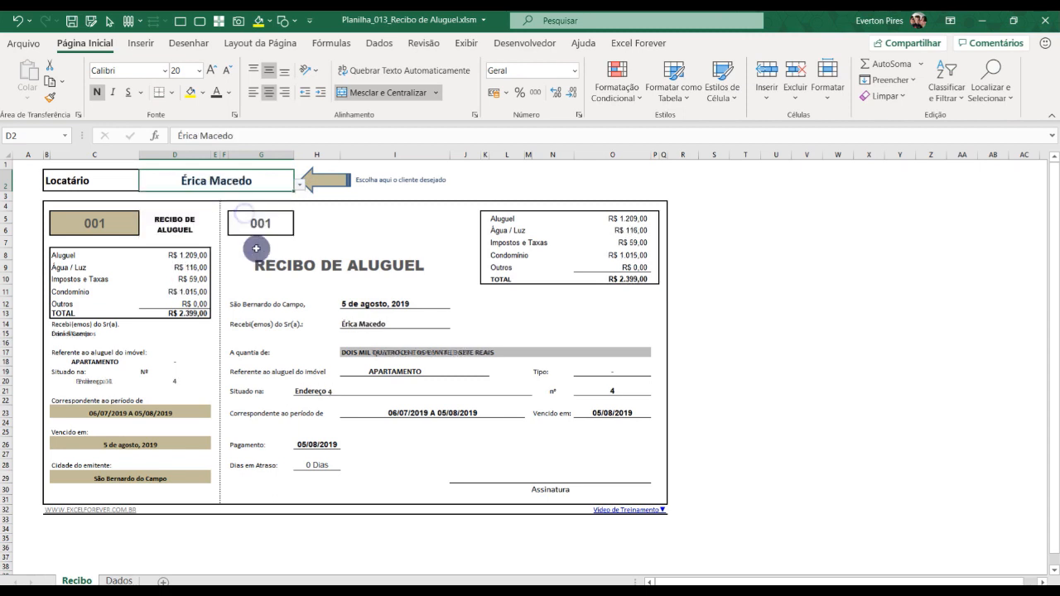